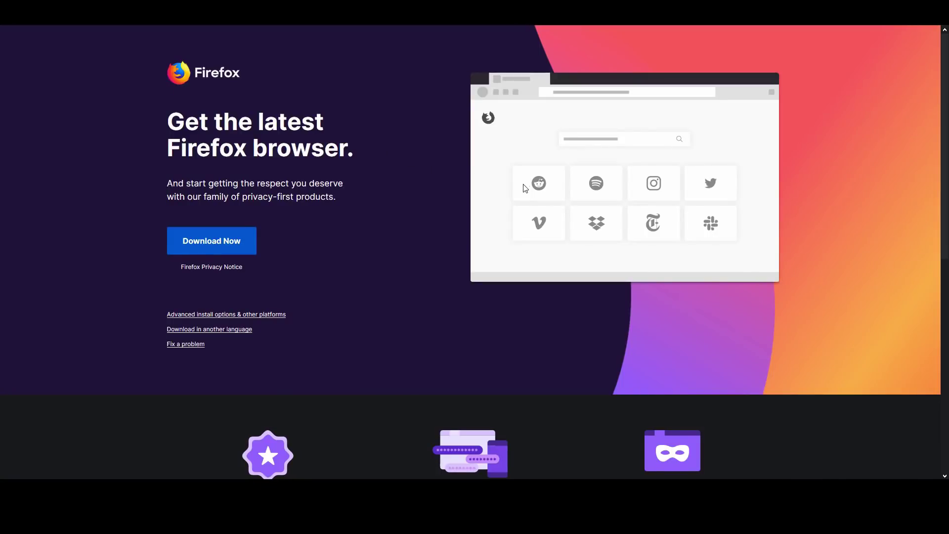
# - Scroll through the Privacy Matters collection's privacy extensions, such as Facebook Container and Privacy Badger
pyautogui.scroll(-4, 389, 174)
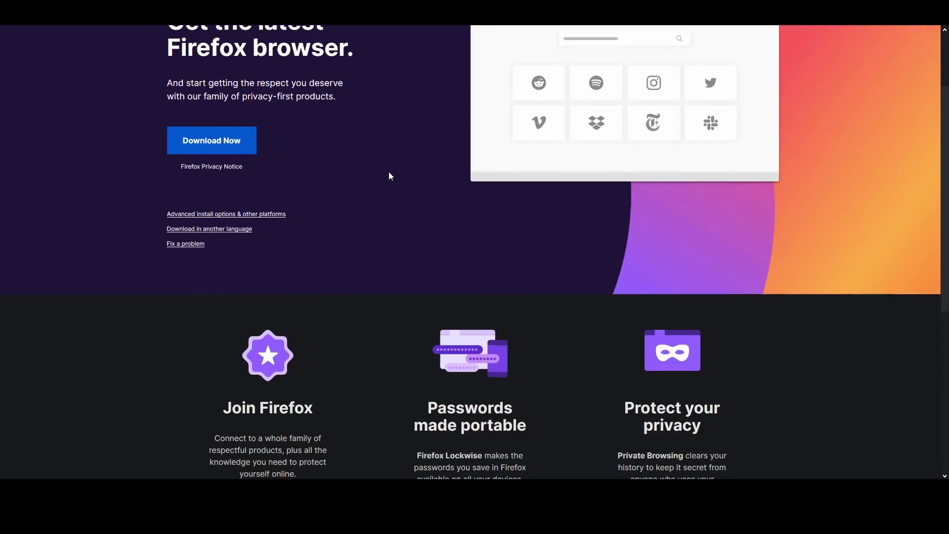
pyautogui.scroll(3, 386, 170)
pyautogui.scroll(1, 385, 171)
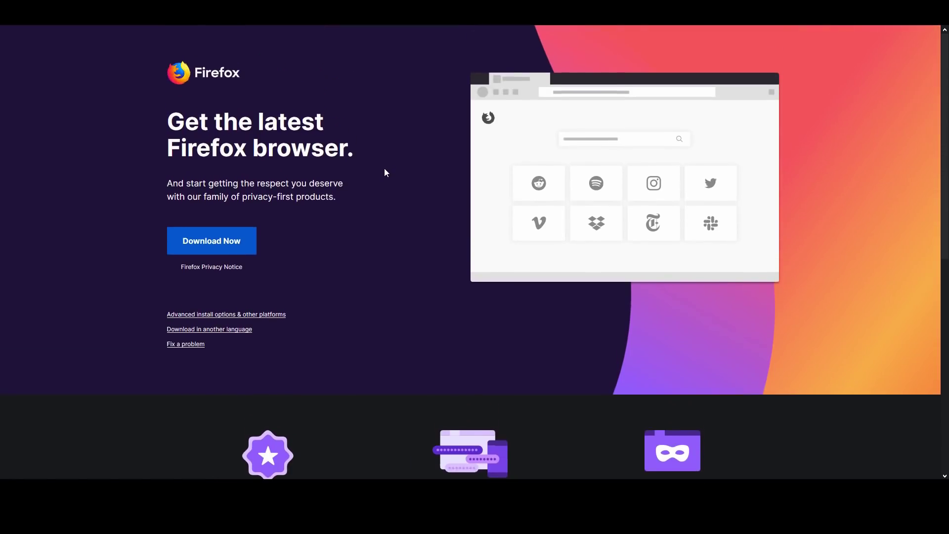
pyautogui.scroll(-2, 384, 168)
pyautogui.scroll(-6, 381, 163)
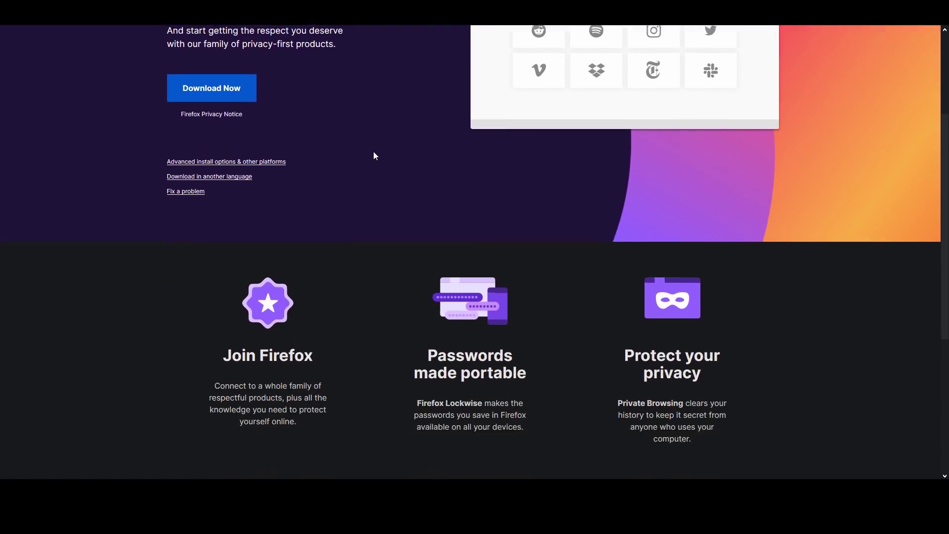
pyautogui.scroll(2, 369, 153)
pyautogui.scroll(7, 371, 154)
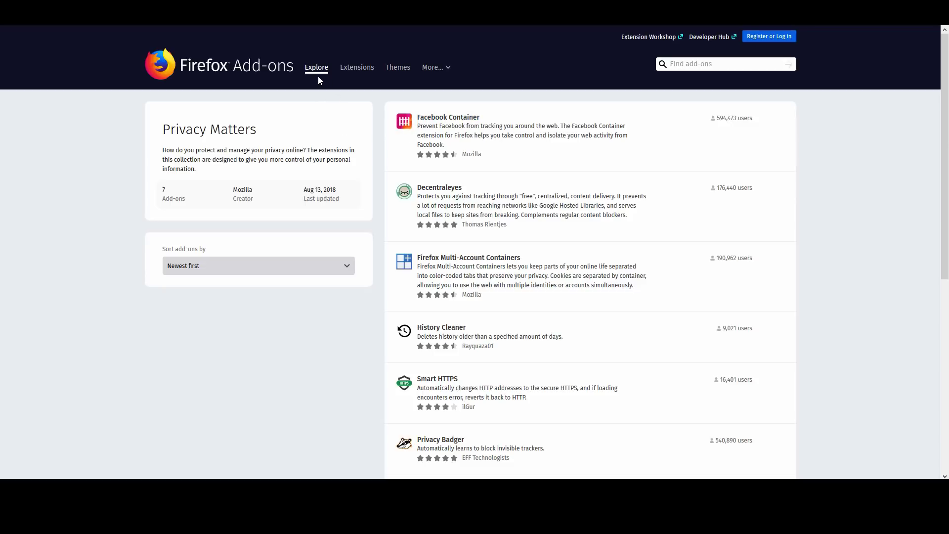
pyautogui.scroll(-1, 324, 101)
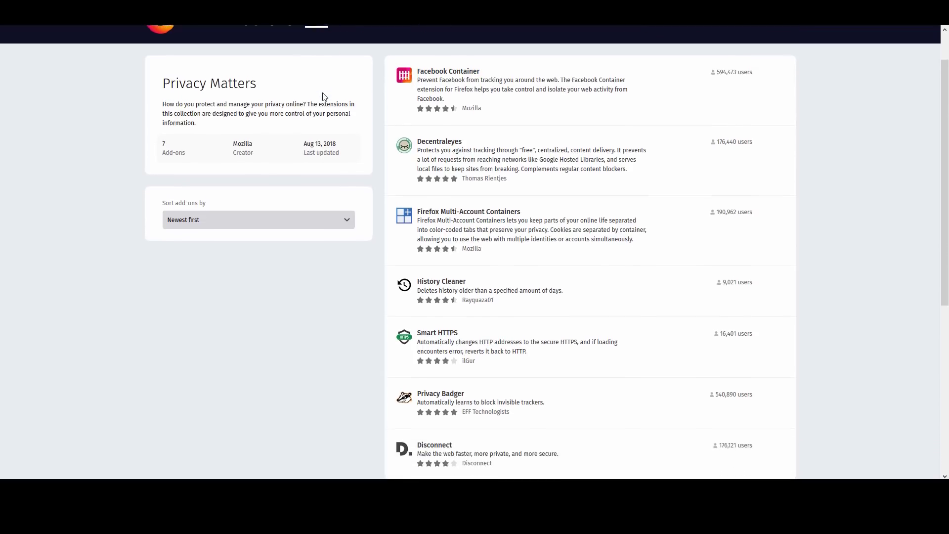
pyautogui.scroll(1, 324, 96)
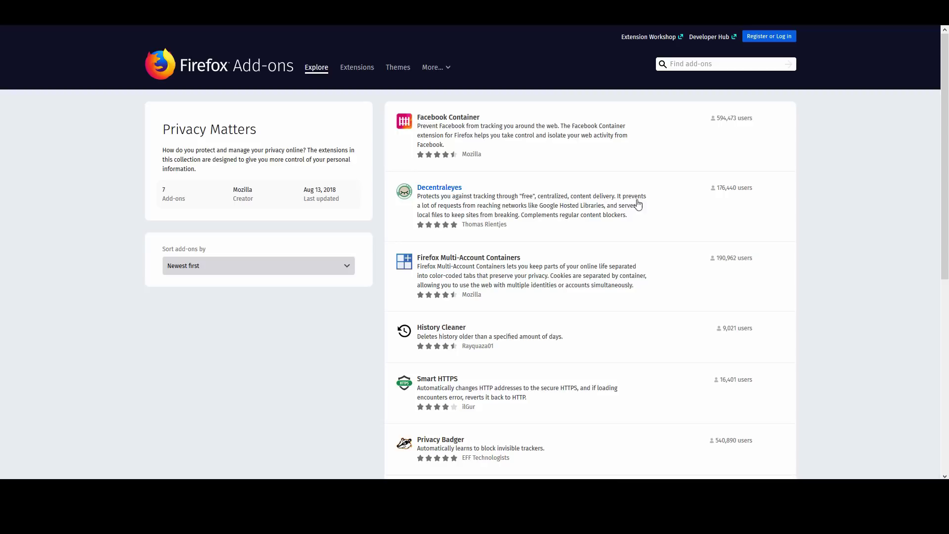
pyautogui.click(438, 187)
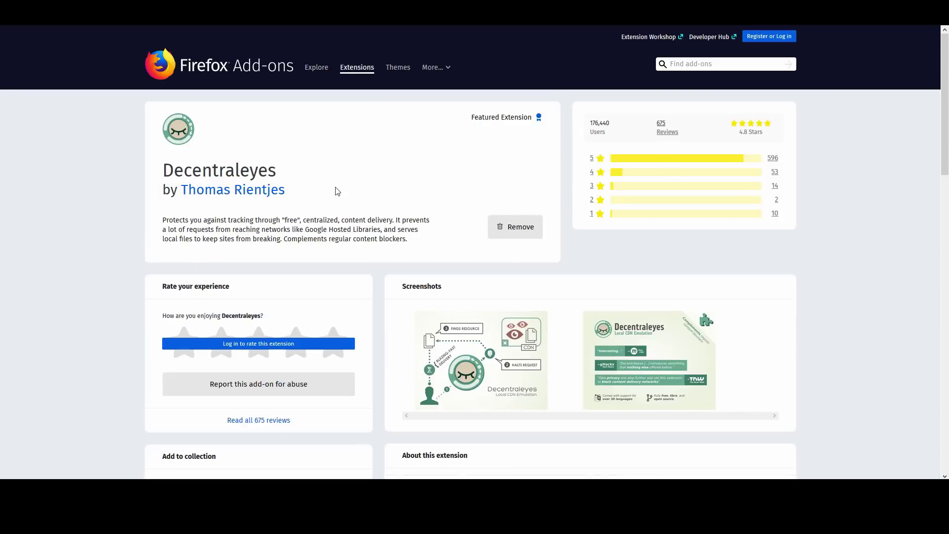
pyautogui.scroll(-3, 372, 127)
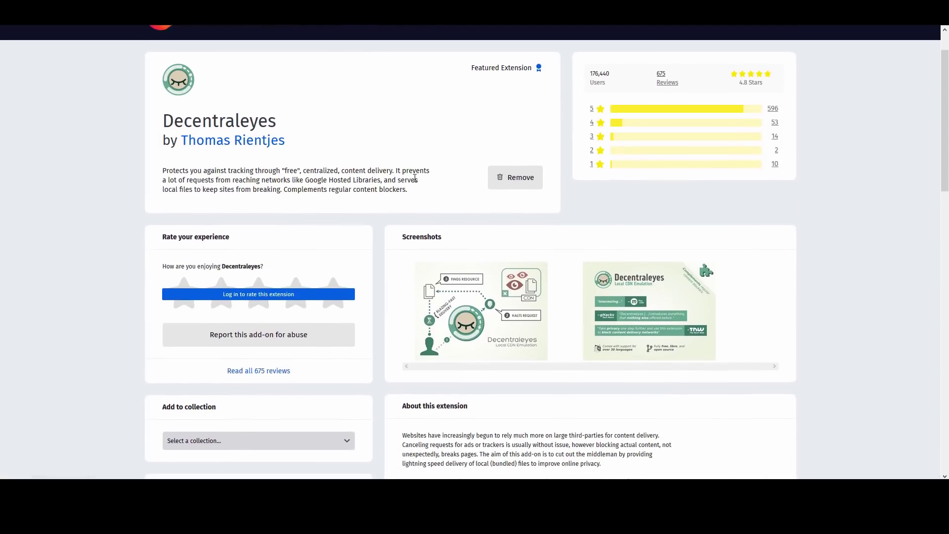
pyautogui.scroll(-3, 383, 132)
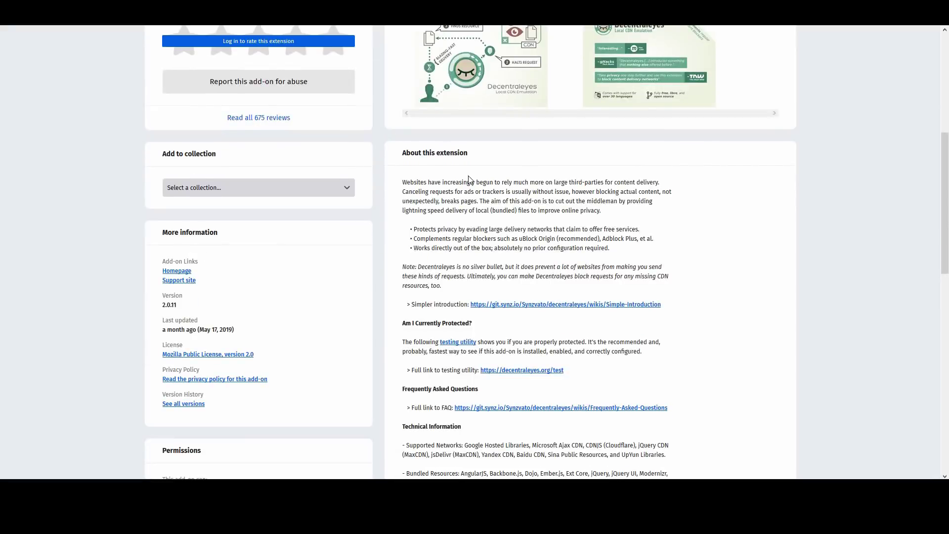
pyautogui.scroll(-1, 372, 187)
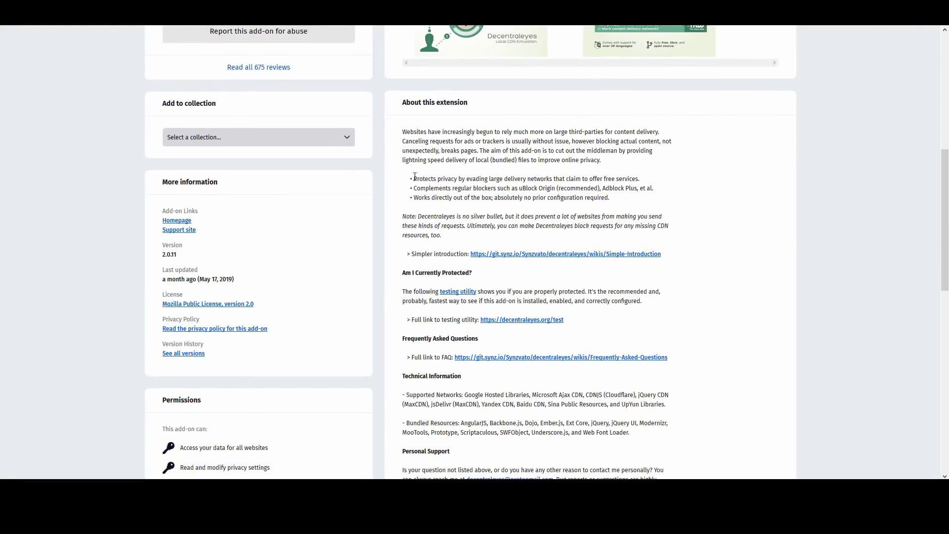
pyautogui.moveTo(414, 177); pyautogui.dragTo(652, 180)
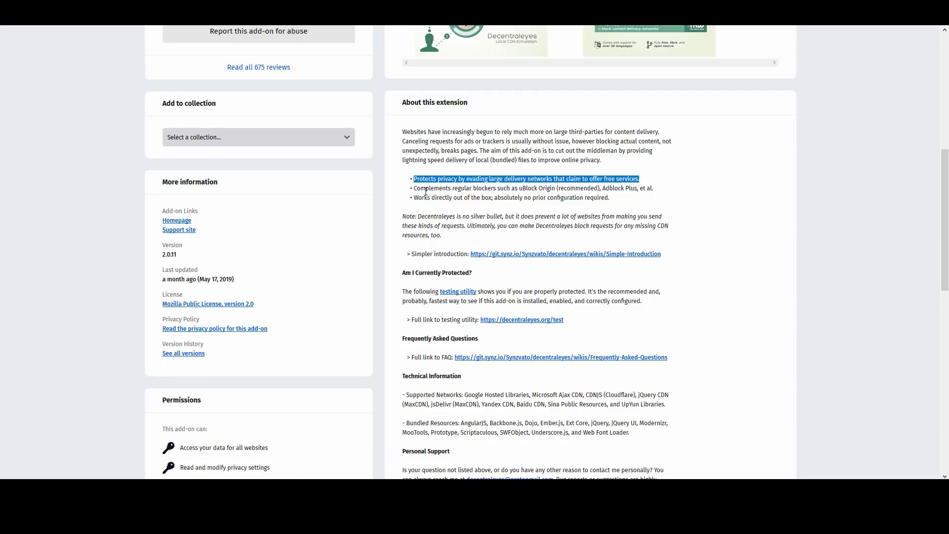
pyautogui.moveTo(414, 188); pyautogui.dragTo(641, 196)
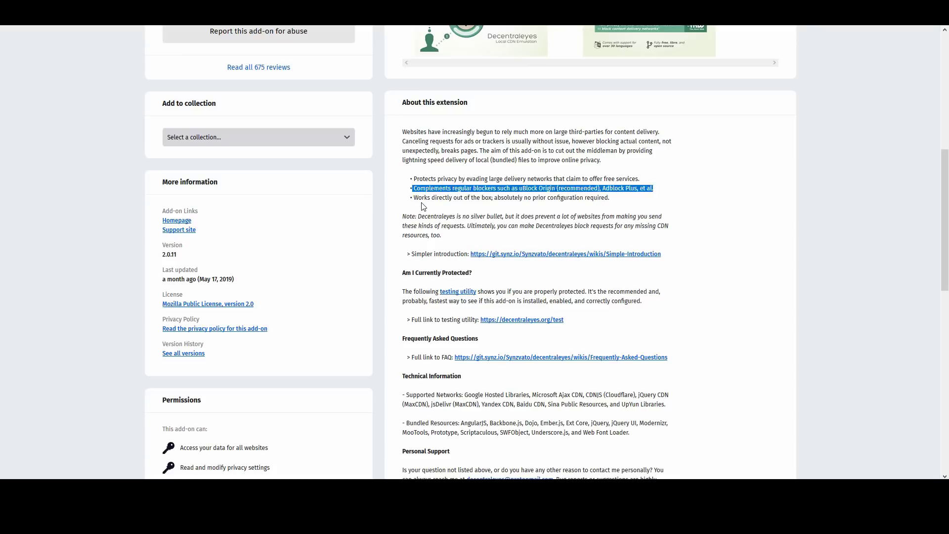
pyautogui.moveTo(413, 197); pyautogui.dragTo(641, 202)
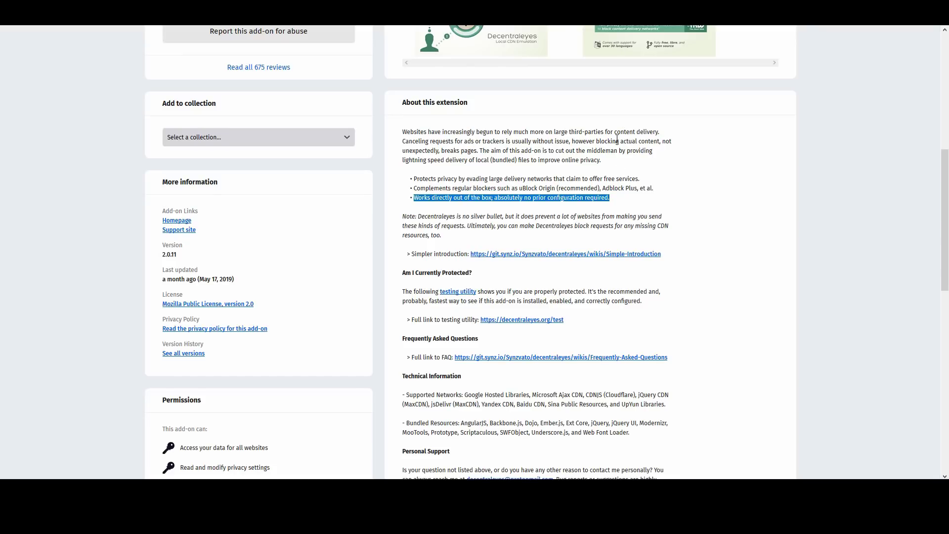
pyautogui.hotkey('alt', 'Left')
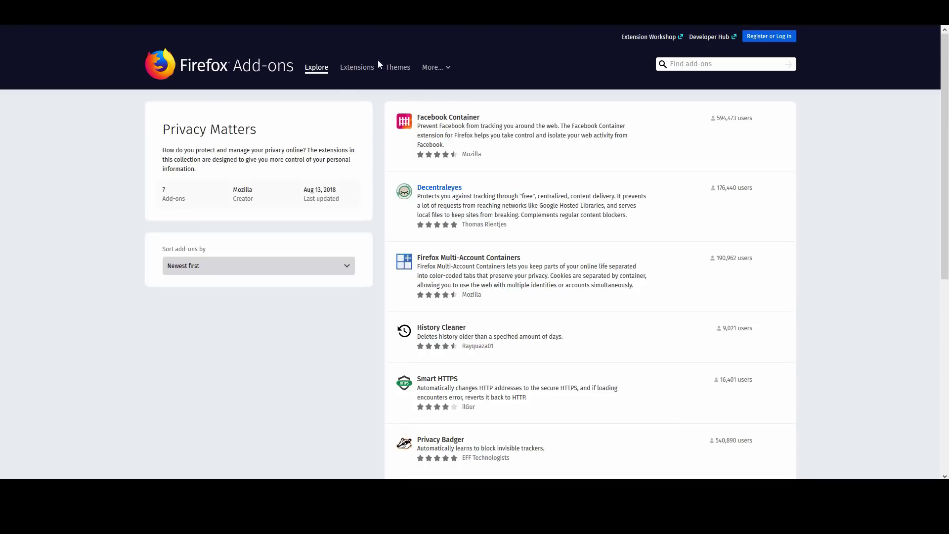
pyautogui.scroll(-3, 448, 188)
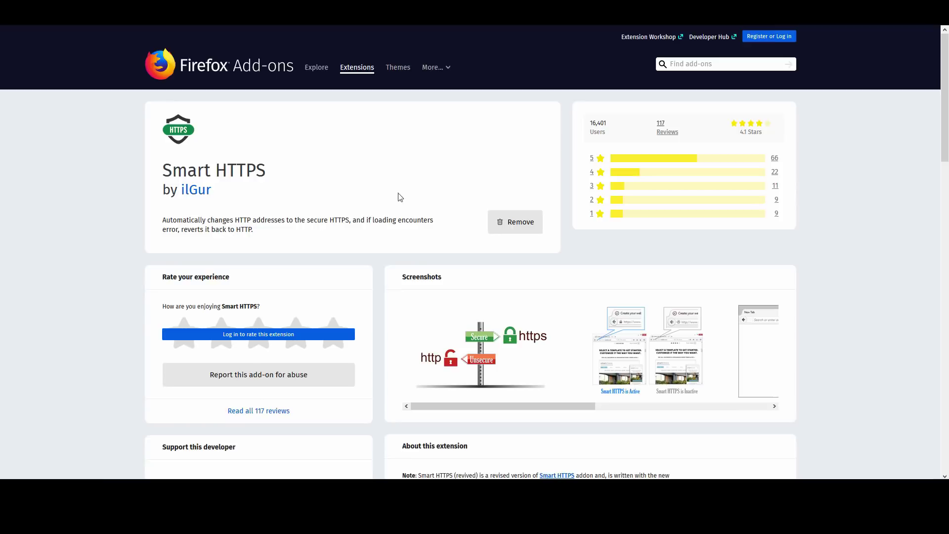
pyautogui.scroll(-5, 401, 197)
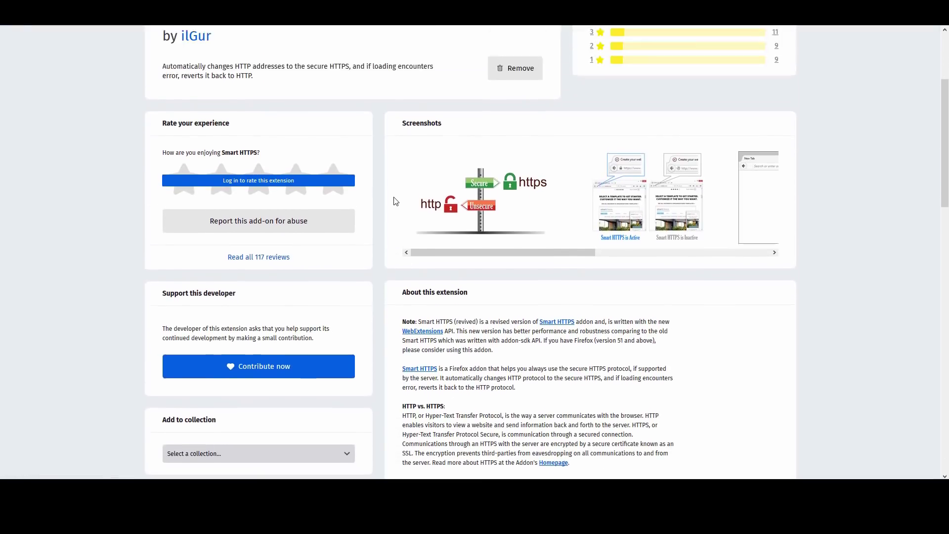
pyautogui.scroll(5, 394, 201)
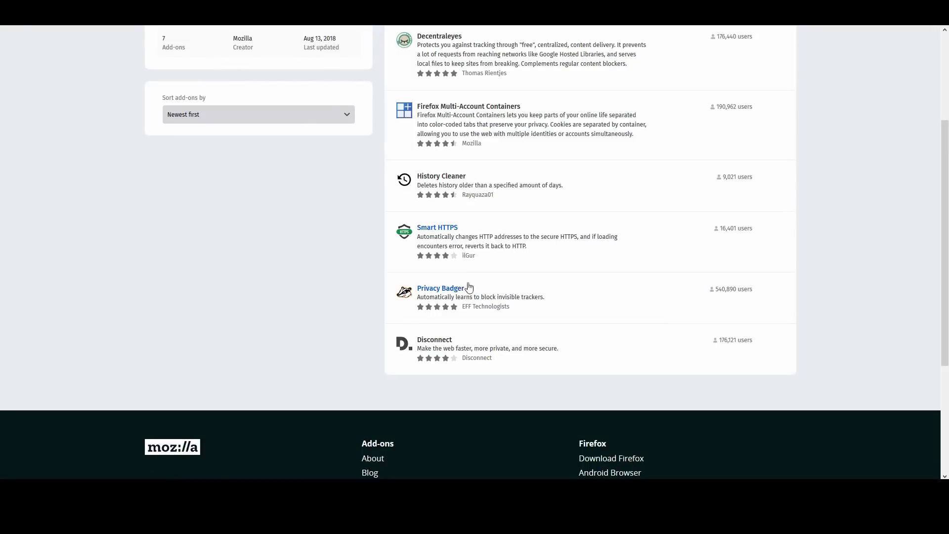
pyautogui.click(442, 290)
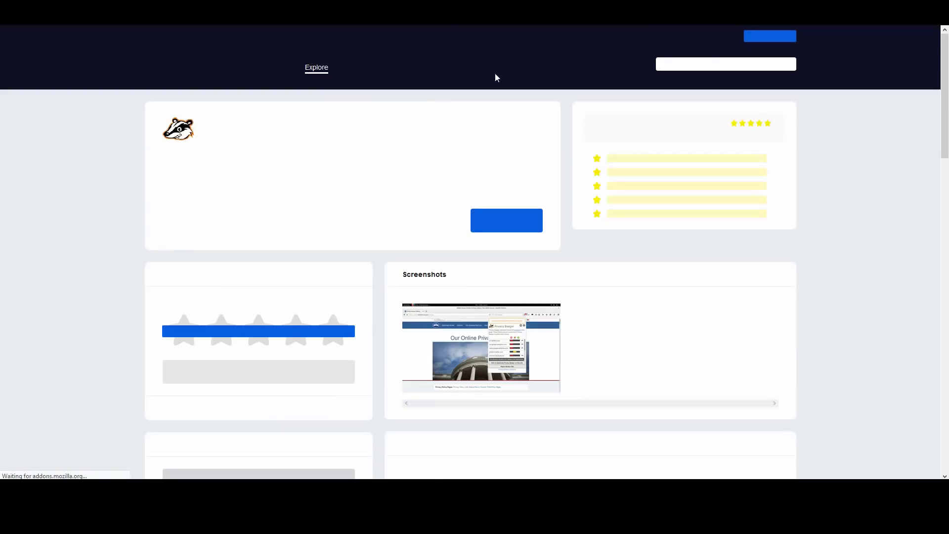
pyautogui.scroll(-5, 337, 174)
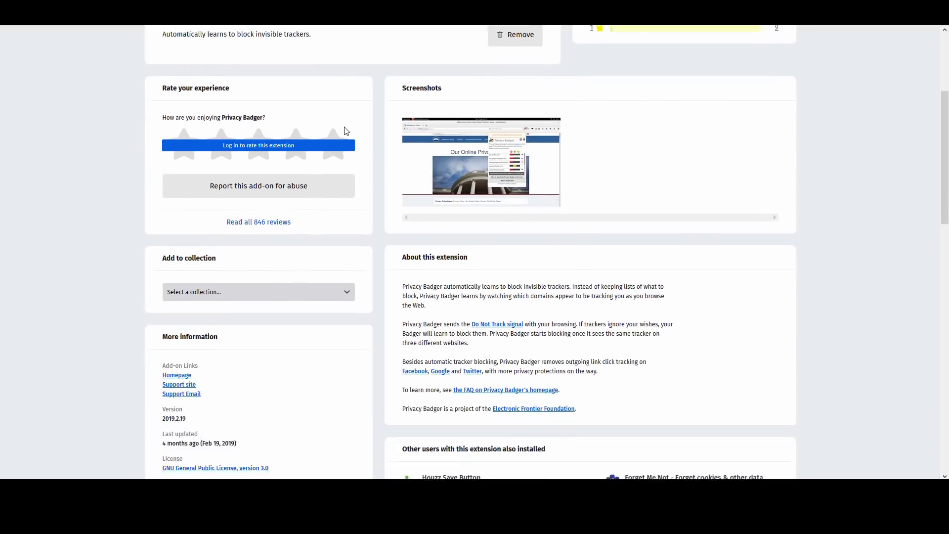
pyautogui.moveTo(407, 220); pyautogui.dragTo(426, 239)
pyautogui.click(541, 238)
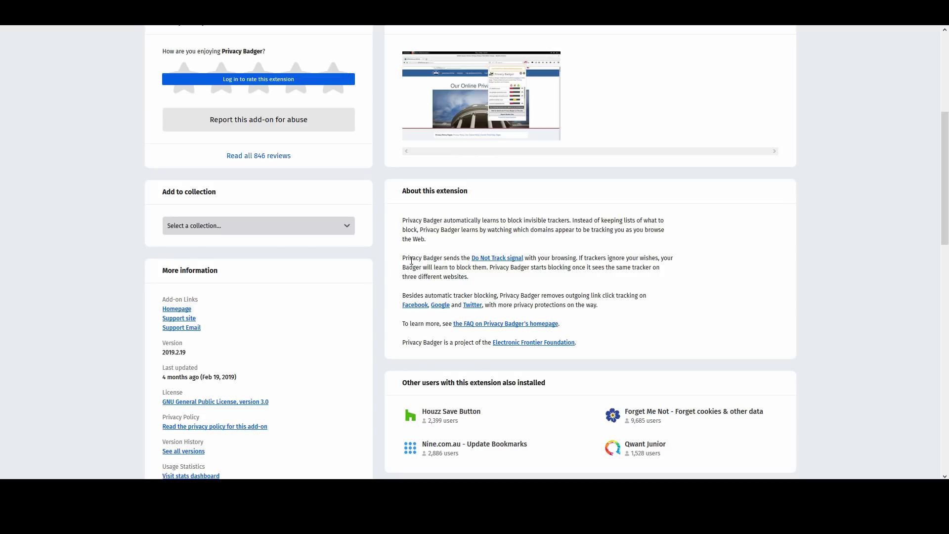
pyautogui.moveTo(402, 260); pyautogui.dragTo(525, 280)
pyautogui.click(568, 280)
pyautogui.hotkey('alt', 'Left')
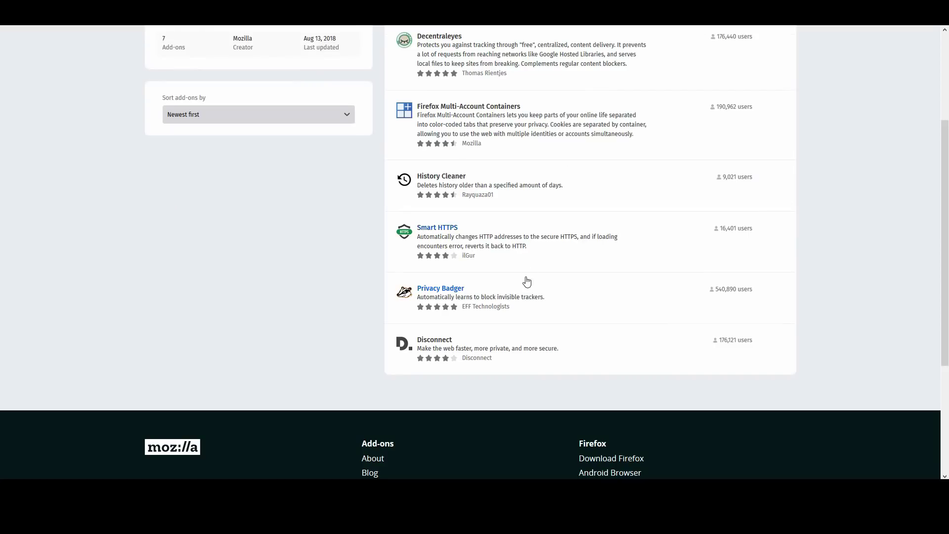
pyautogui.scroll(-1, 527, 281)
pyautogui.scroll(3, 529, 269)
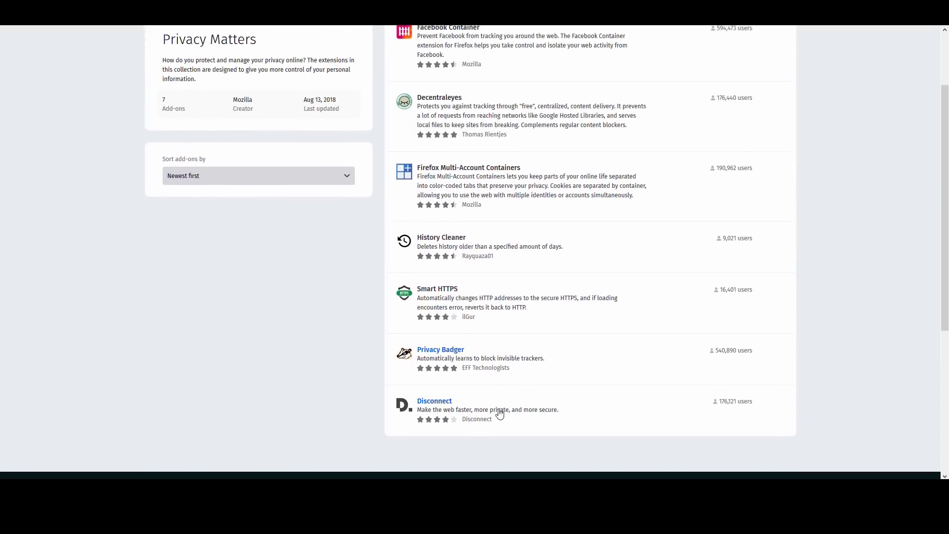
pyautogui.scroll(2, 543, 420)
pyautogui.scroll(-2, 508, 366)
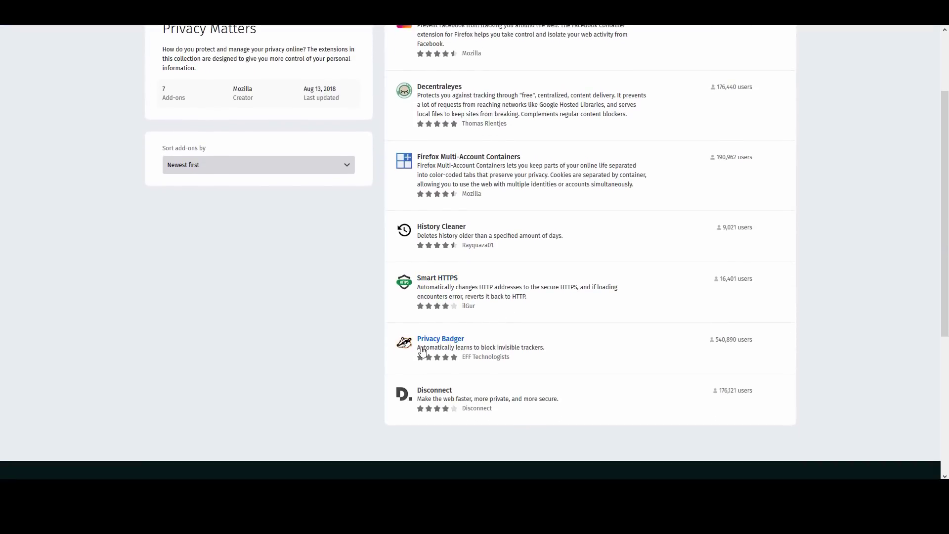
pyautogui.scroll(2, 432, 327)
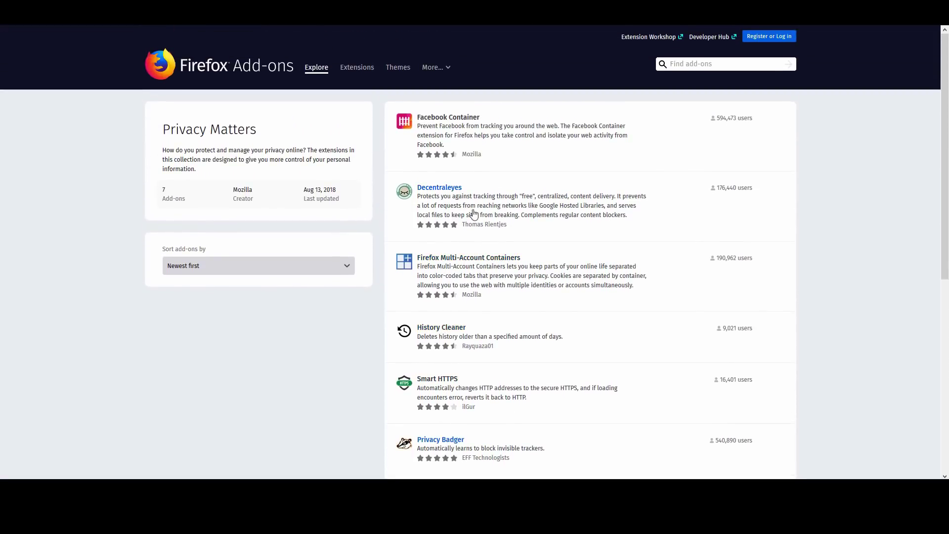
# - Search the add-ons site for 'ublock' and open the uBlock Origin page
pyautogui.click(686, 62)
pyautogui.click(697, 63)
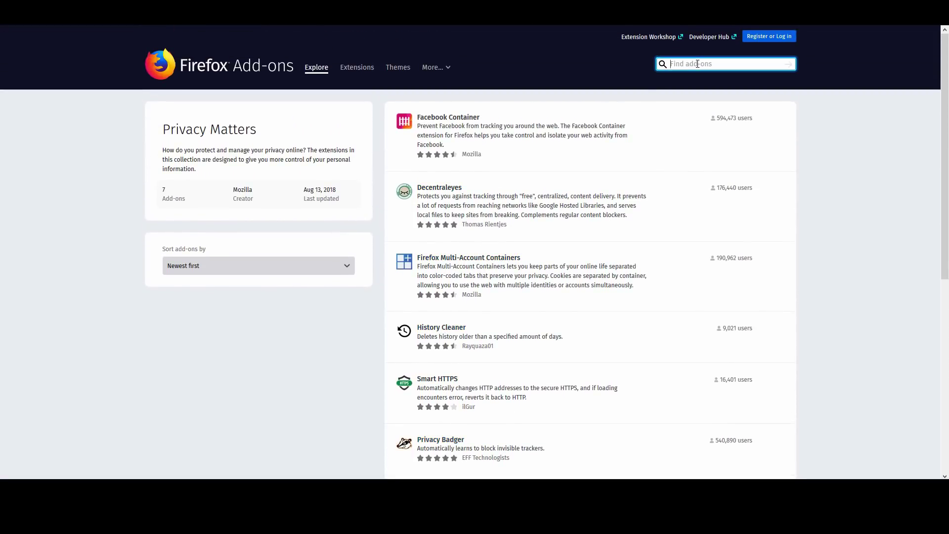
pyautogui.write('ublock')
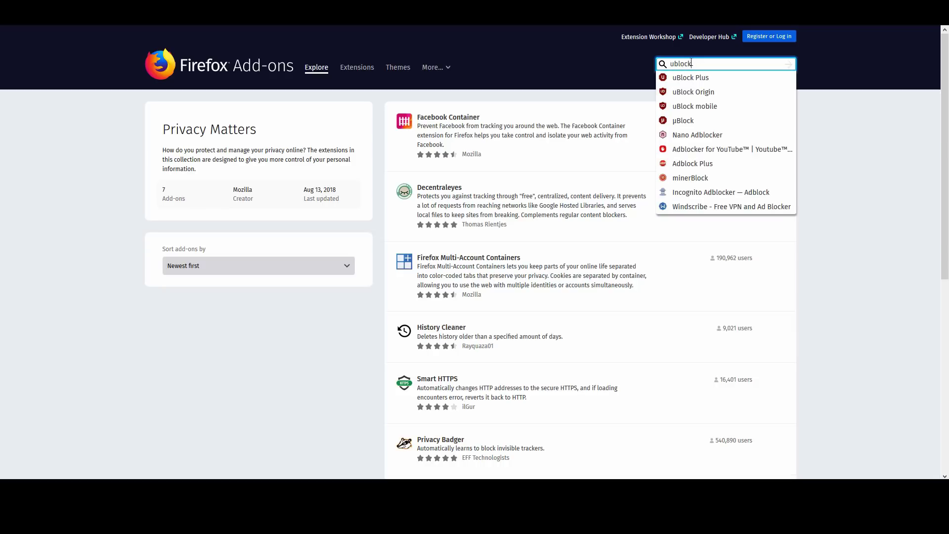
pyautogui.click(654, 97)
# - Scroll through uBlock Origin's ratings, description and More information version details
pyautogui.scroll(-3, 344, 130)
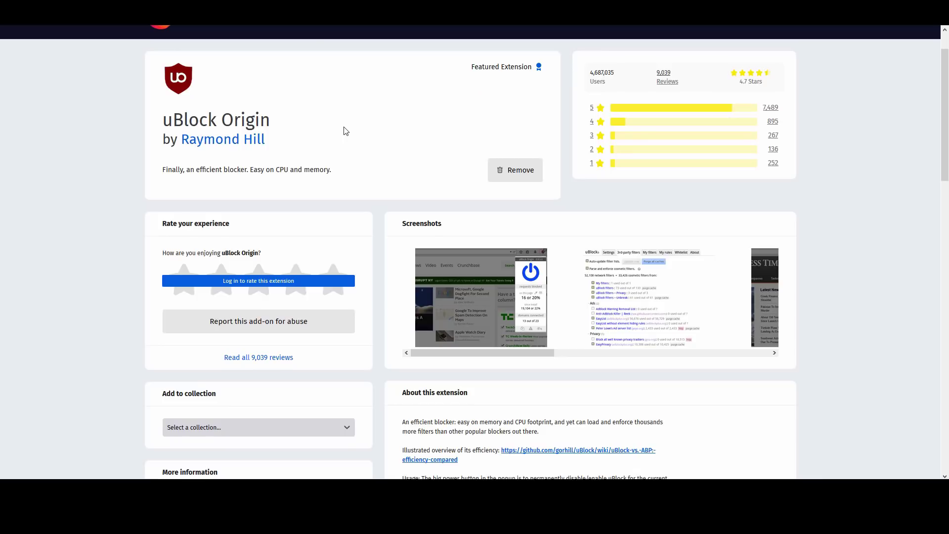
pyautogui.scroll(3, 373, 118)
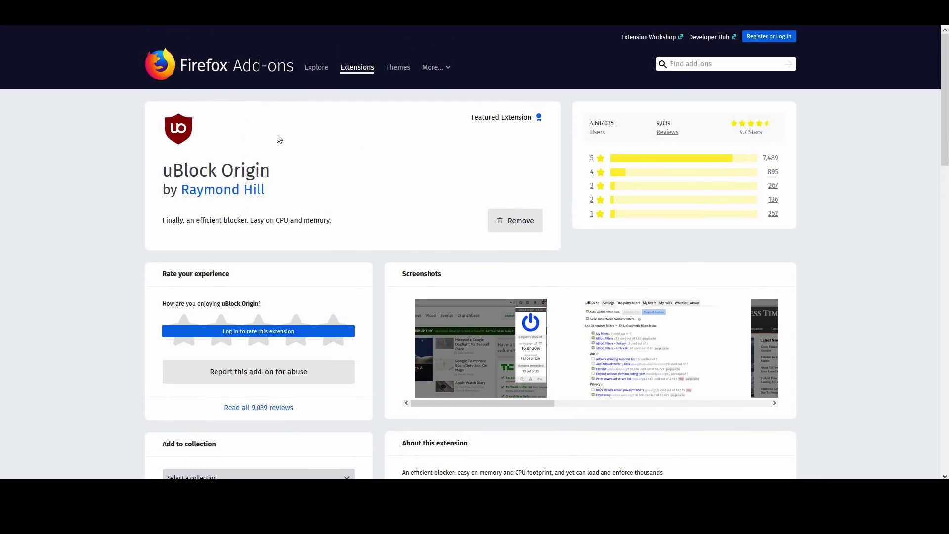
pyautogui.scroll(-3, 352, 182)
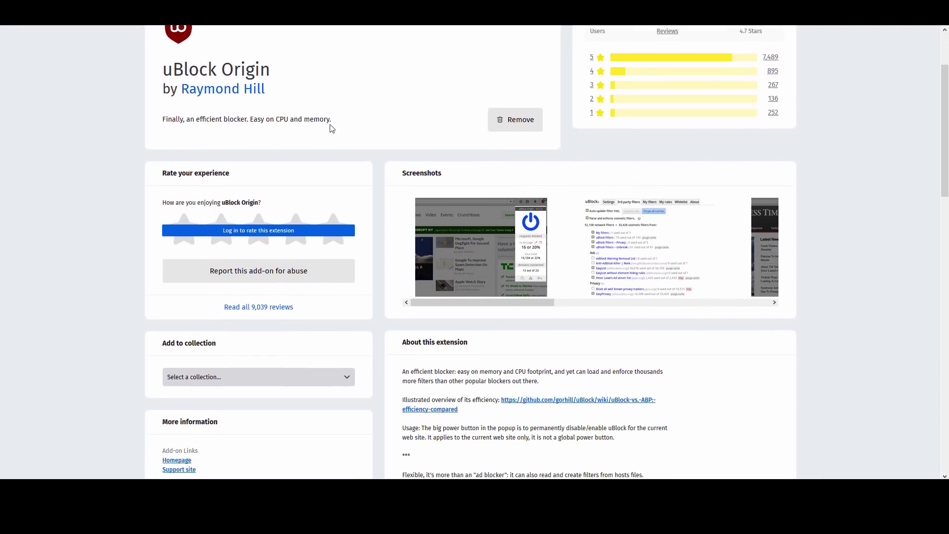
pyautogui.scroll(-4, 403, 200)
pyautogui.scroll(3, 406, 184)
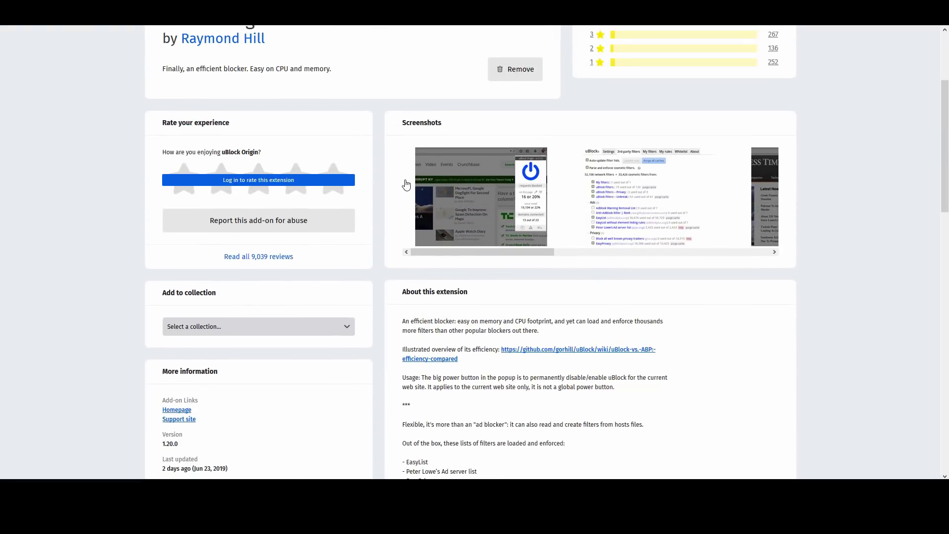
pyautogui.scroll(3, 407, 182)
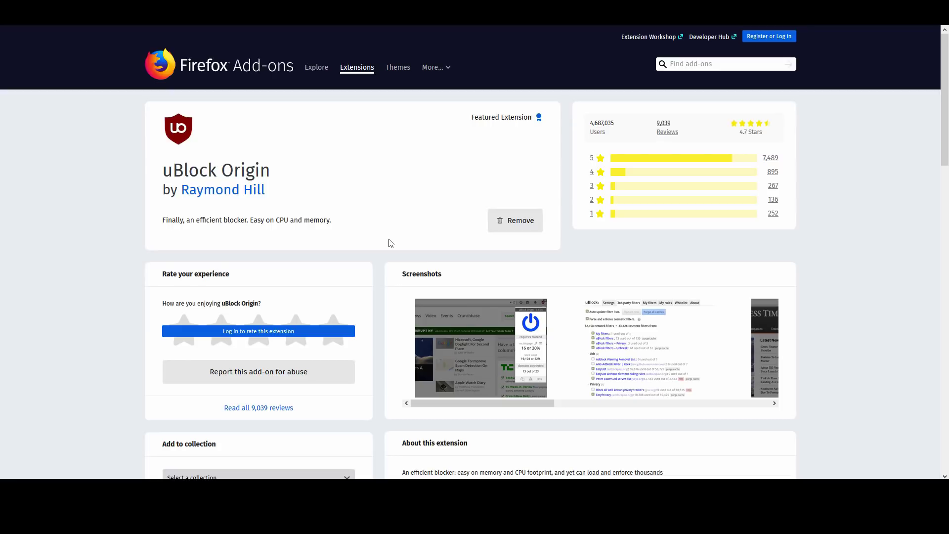
pyautogui.scroll(-5, 431, 218)
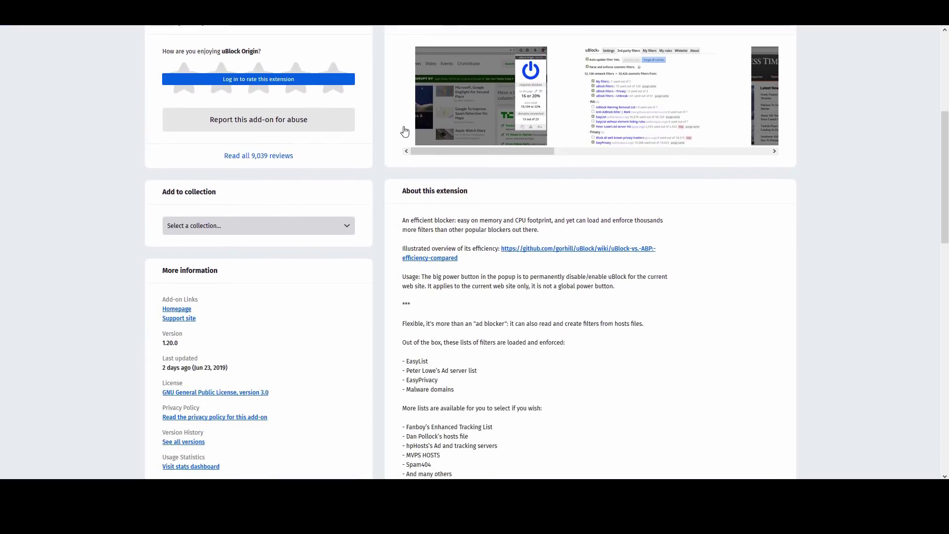
pyautogui.scroll(-2, 405, 131)
pyautogui.scroll(3, 400, 198)
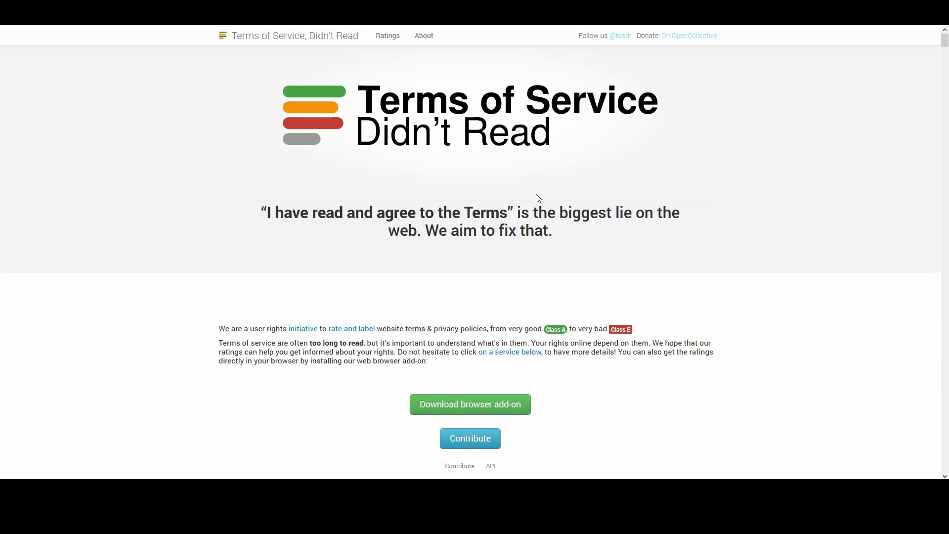
# - Scroll down the Terms of Service; Didn't Read ratings, from DuckDuckGo (Class A) to IMDb (Class E)
pyautogui.scroll(-1, 537, 198)
pyautogui.scroll(1, 346, 178)
pyautogui.scroll(-10, 352, 165)
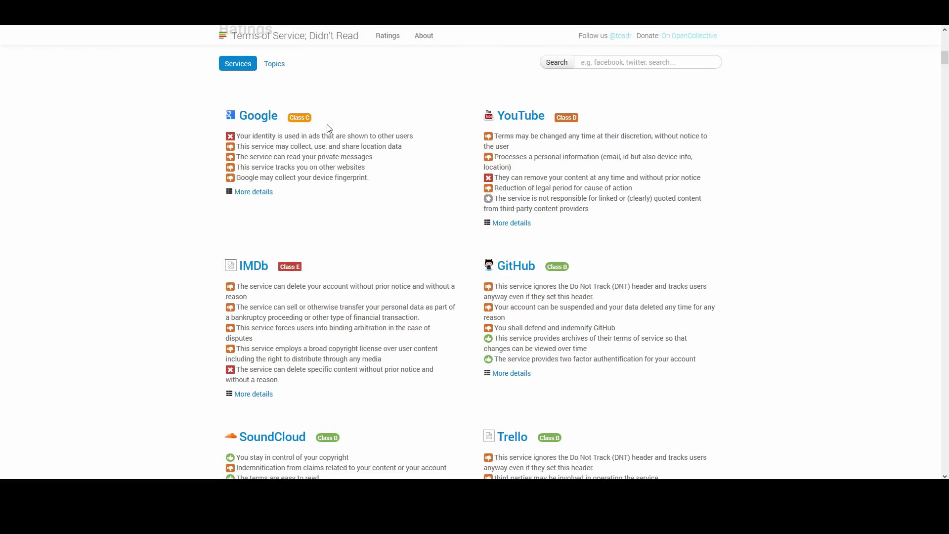
pyautogui.scroll(-1, 150, 180)
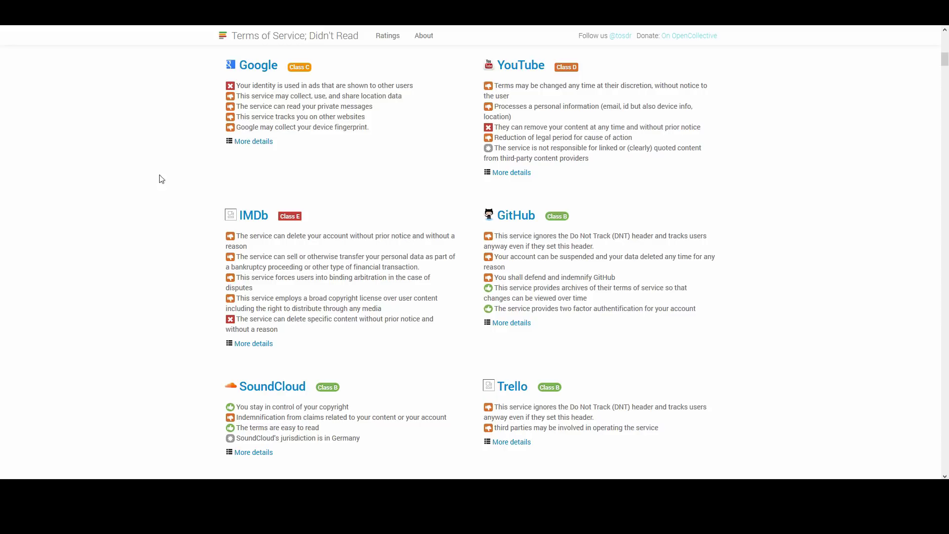
pyautogui.scroll(-4, 346, 203)
pyautogui.scroll(-3, 348, 206)
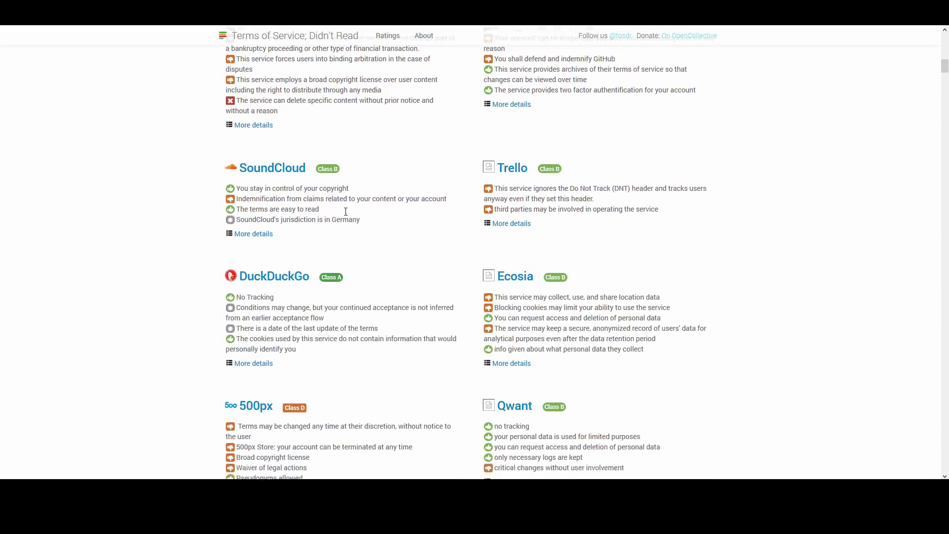
# - Scroll through Cookie AutoDelete's About this extension section and its Permissions list
pyautogui.scroll(-2, 371, 218)
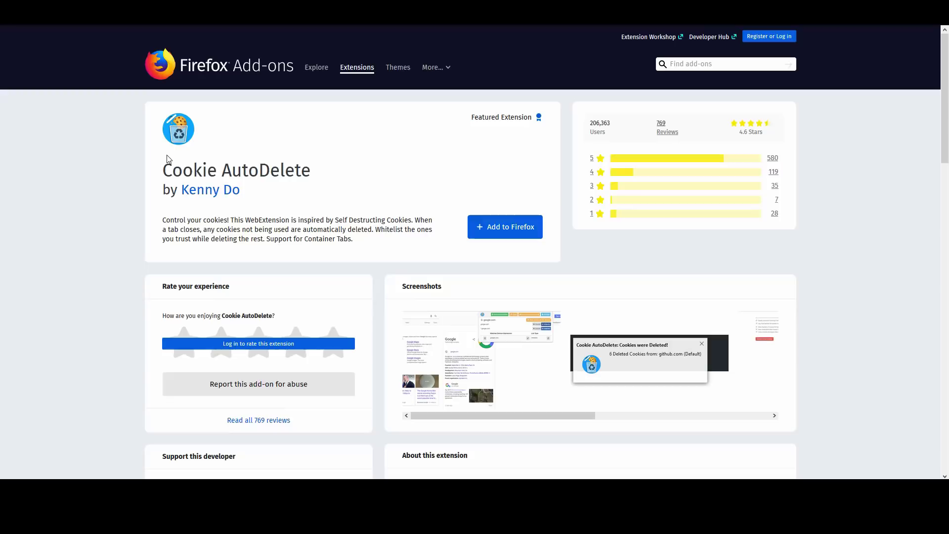
pyautogui.scroll(-8, 341, 174)
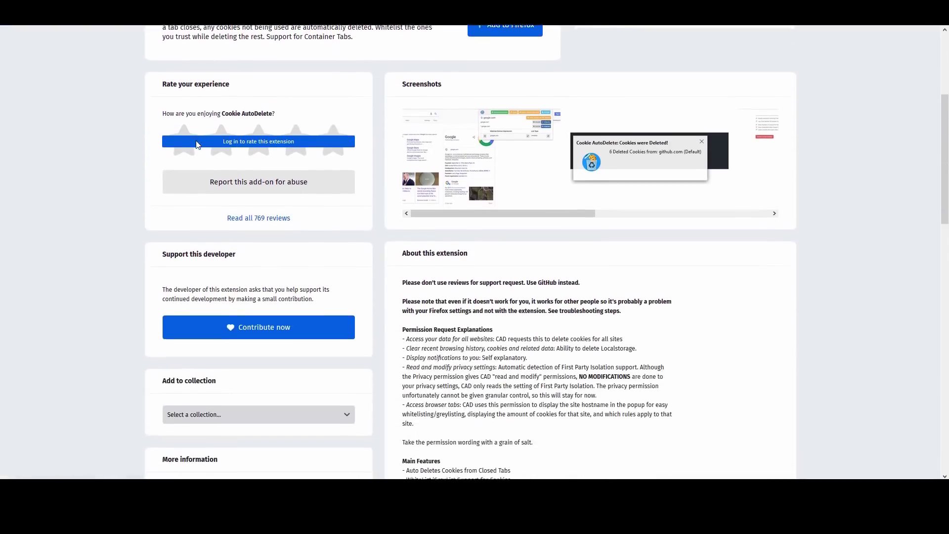
pyautogui.scroll(-2, 341, 174)
pyautogui.scroll(6, 377, 169)
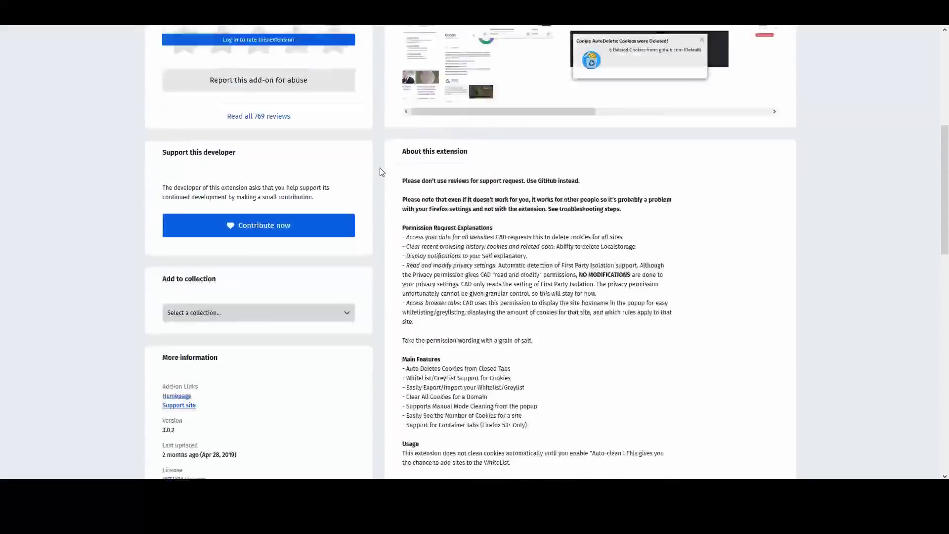
pyautogui.scroll(-7, 382, 172)
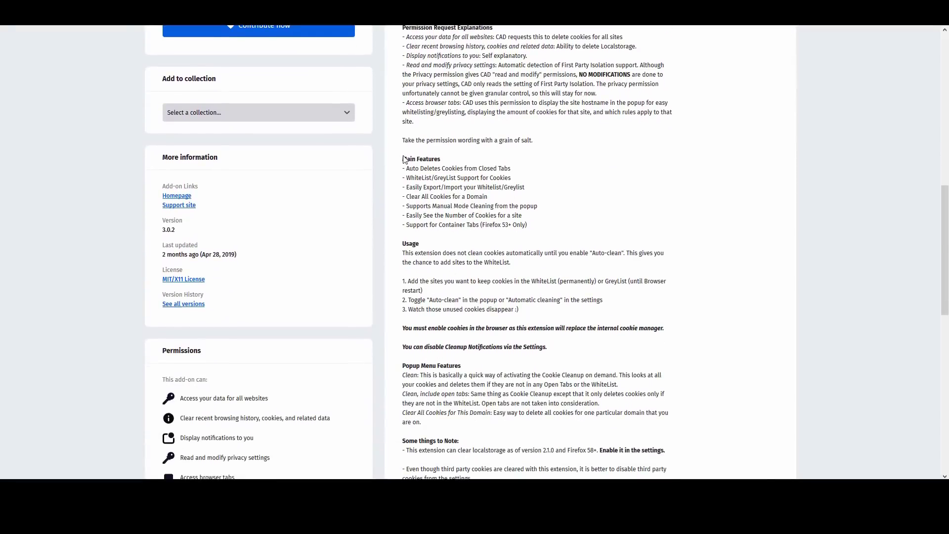
pyautogui.scroll(3, 404, 159)
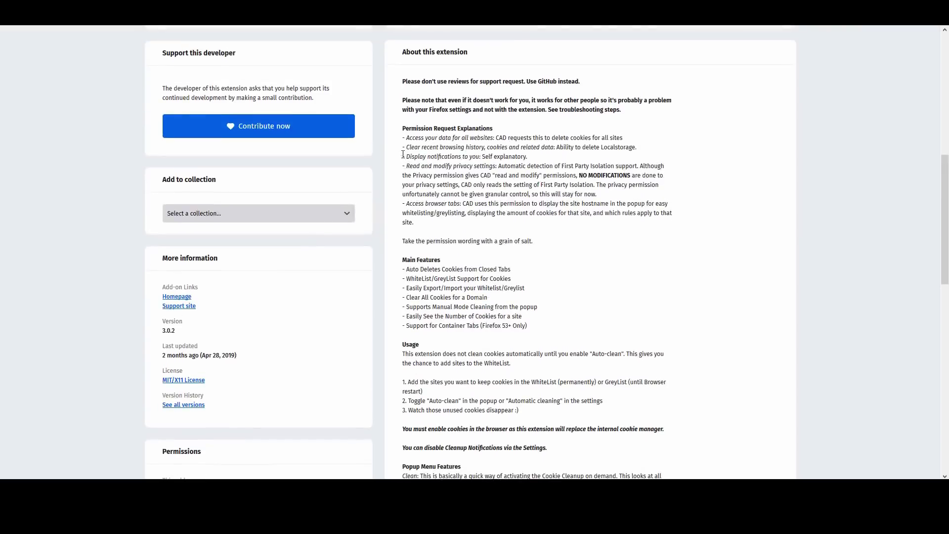
pyautogui.scroll(2, 397, 153)
pyautogui.scroll(-1, 398, 153)
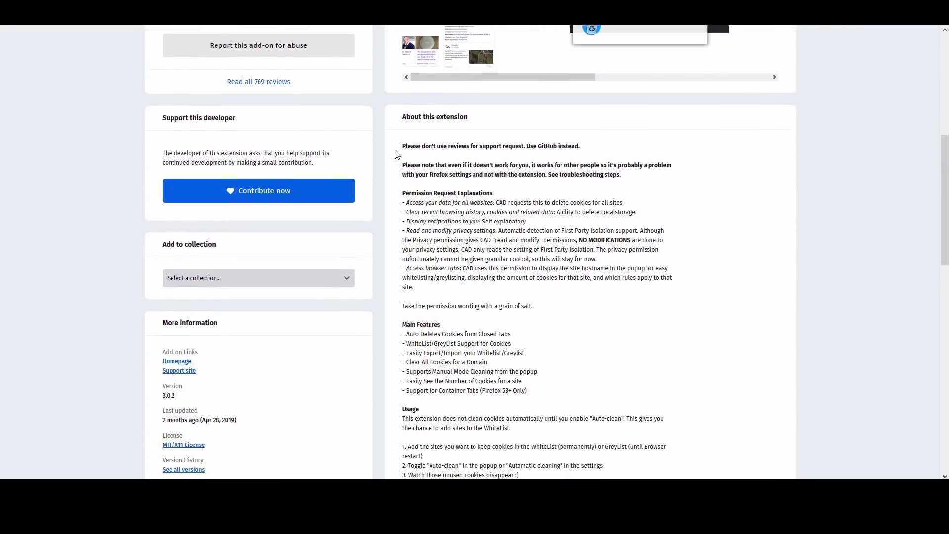
pyautogui.scroll(-2, 410, 153)
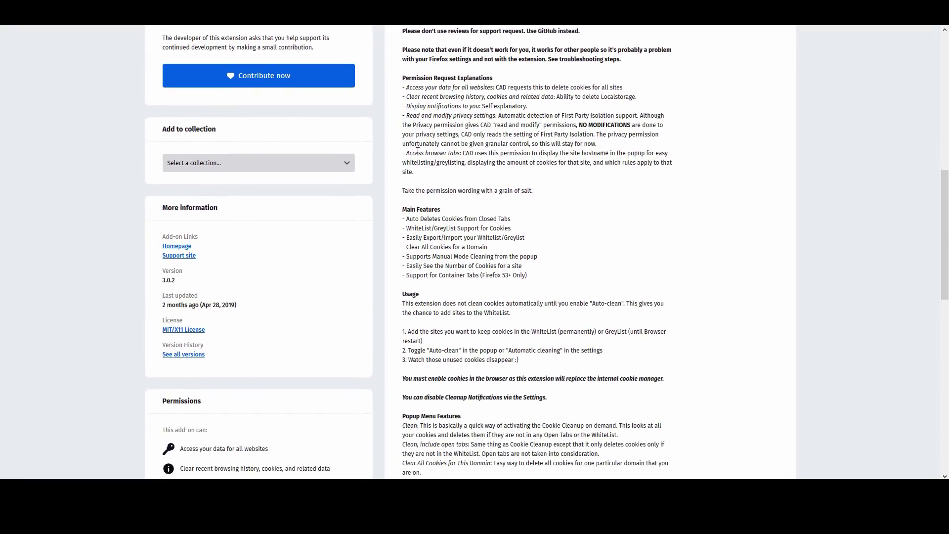
pyautogui.scroll(5, 395, 141)
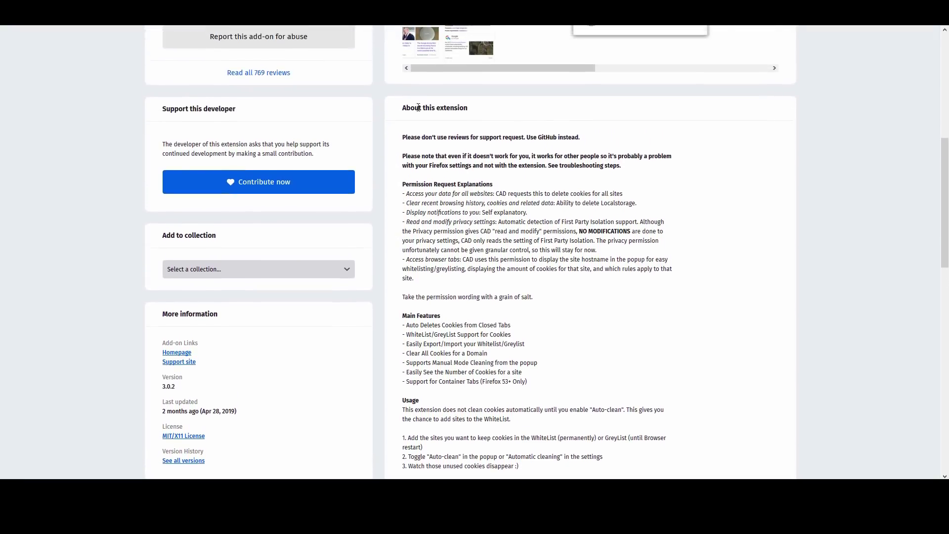
pyautogui.scroll(5, 390, 126)
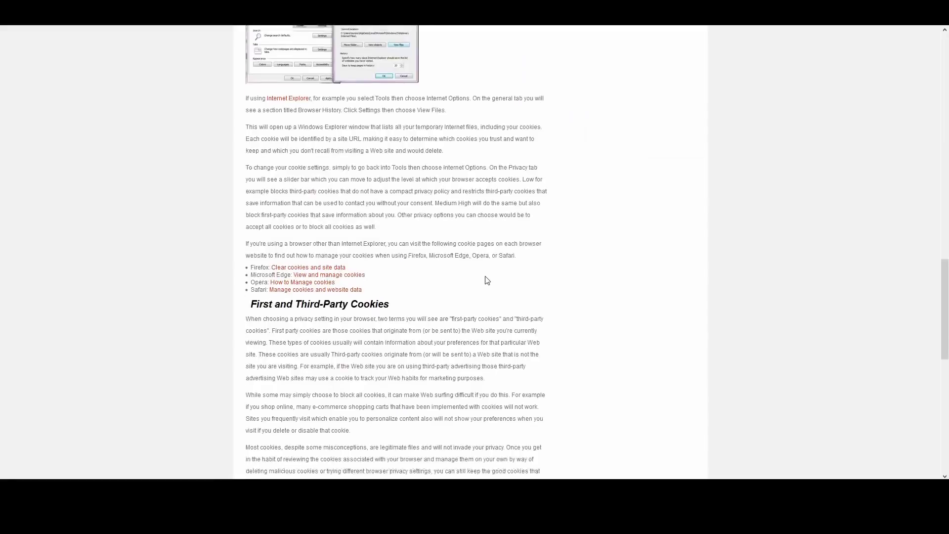
# - Show the Custom content blocking Cookies choices, currently set to Third-party trackers
pyautogui.scroll(-3, 467, 276)
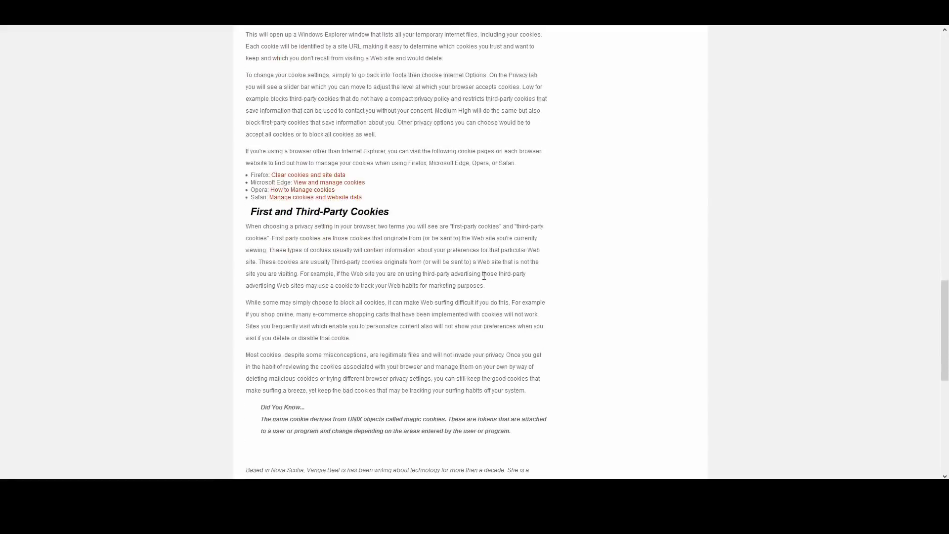
pyautogui.scroll(-1, 467, 275)
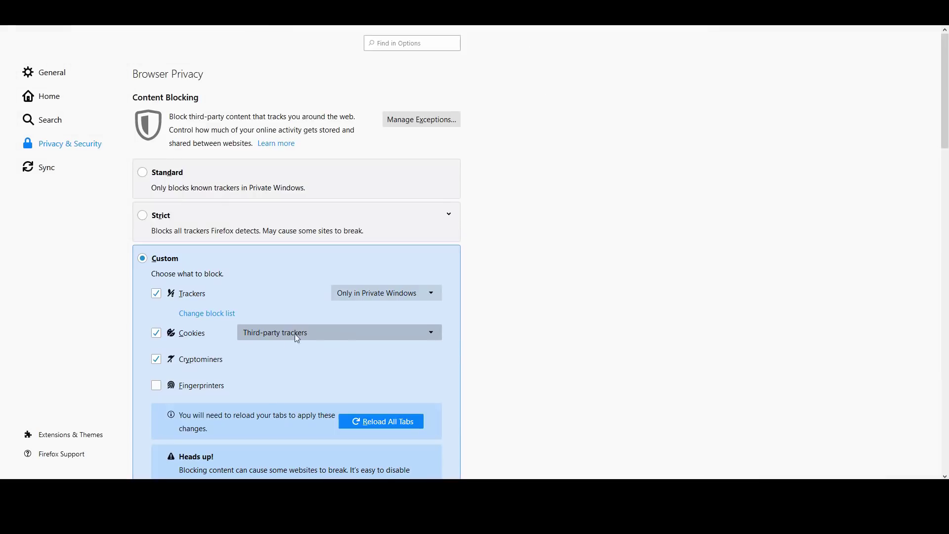
pyautogui.click(342, 333)
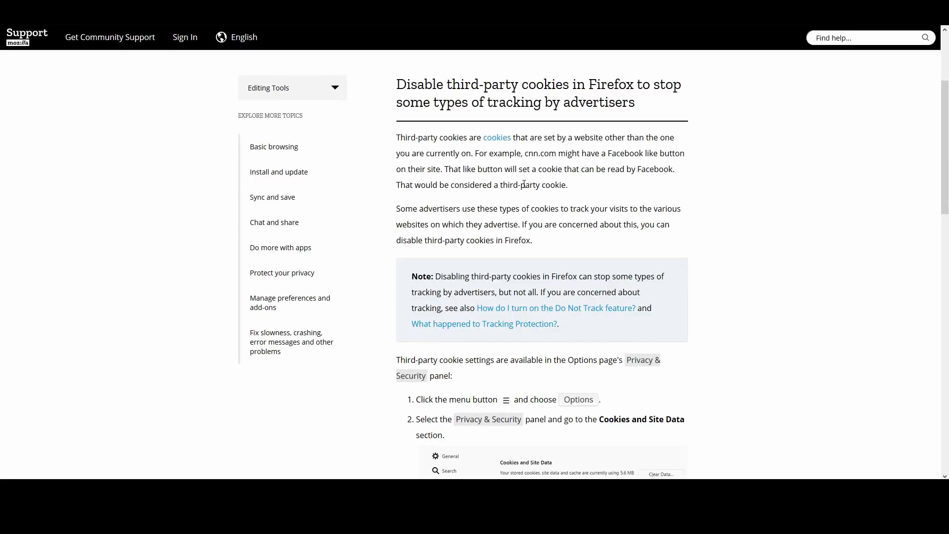
pyautogui.scroll(1, 524, 184)
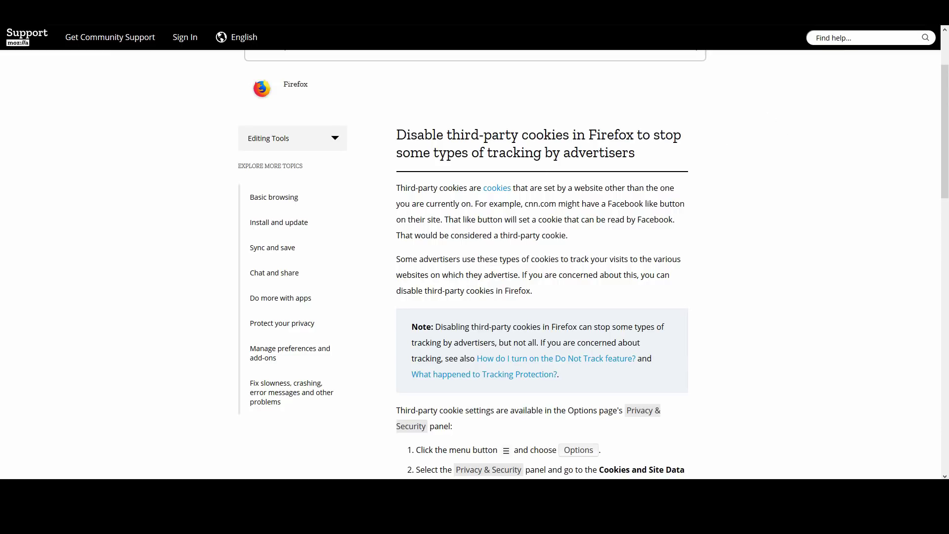
# - Highlight the article's third-party cookie explanation, then leave Cookies blocking on Third-party trackers
pyautogui.moveTo(676, 220); pyautogui.dragTo(455, 222)
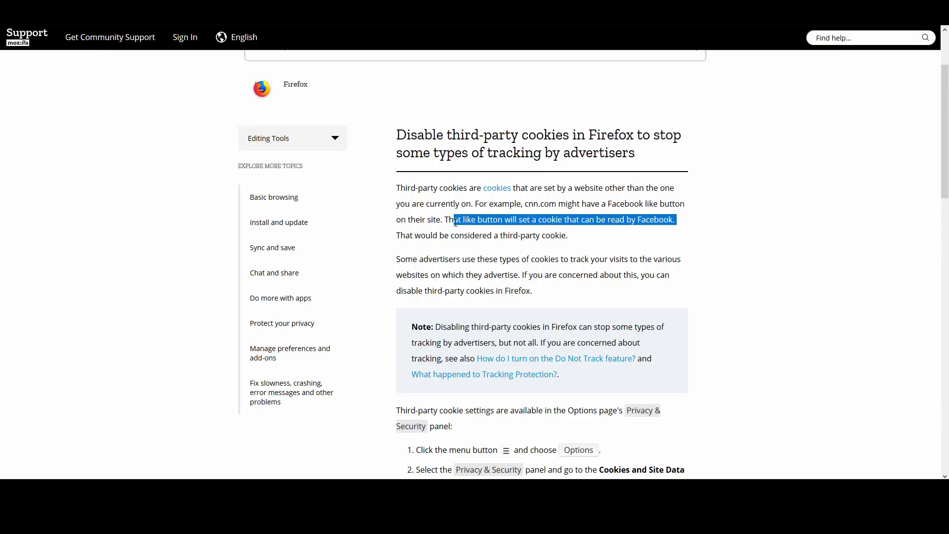
pyautogui.moveTo(596, 236); pyautogui.dragTo(387, 245)
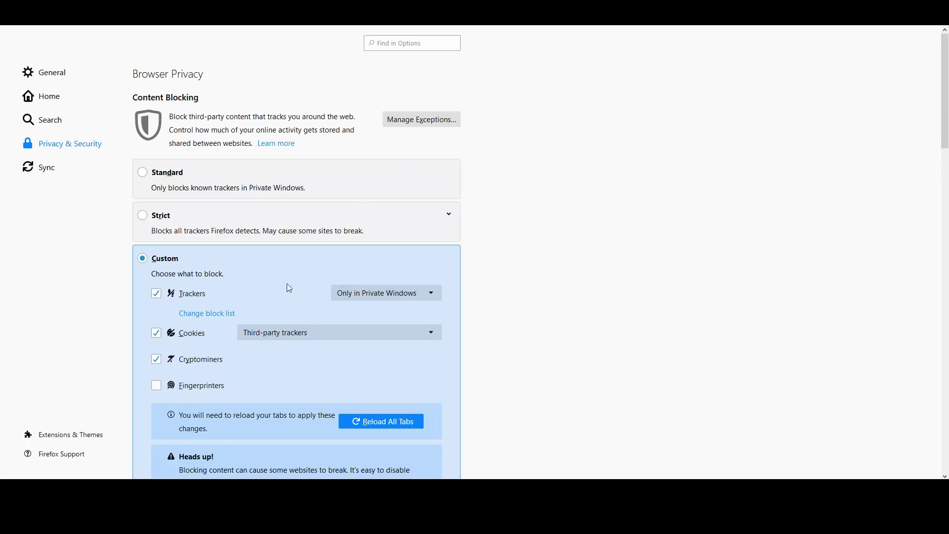
pyautogui.click(283, 331)
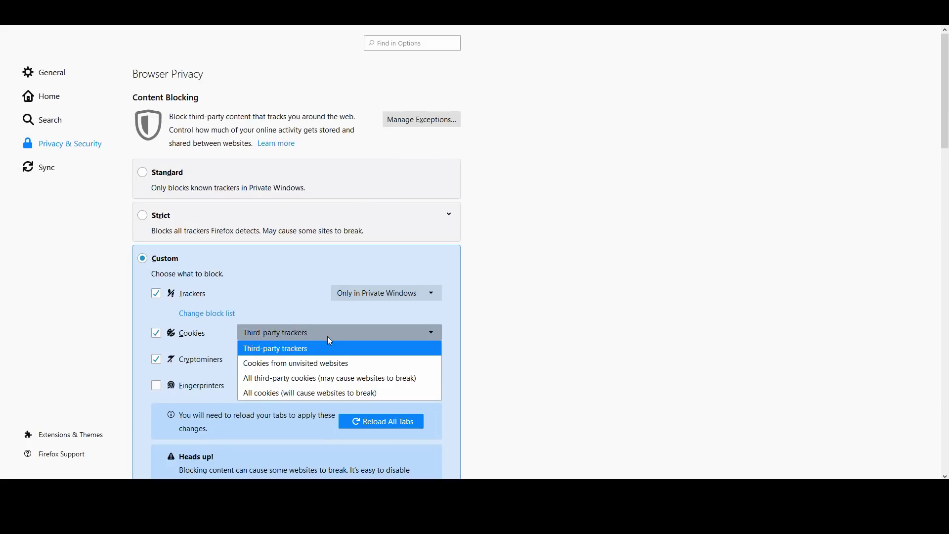
pyautogui.click(341, 334)
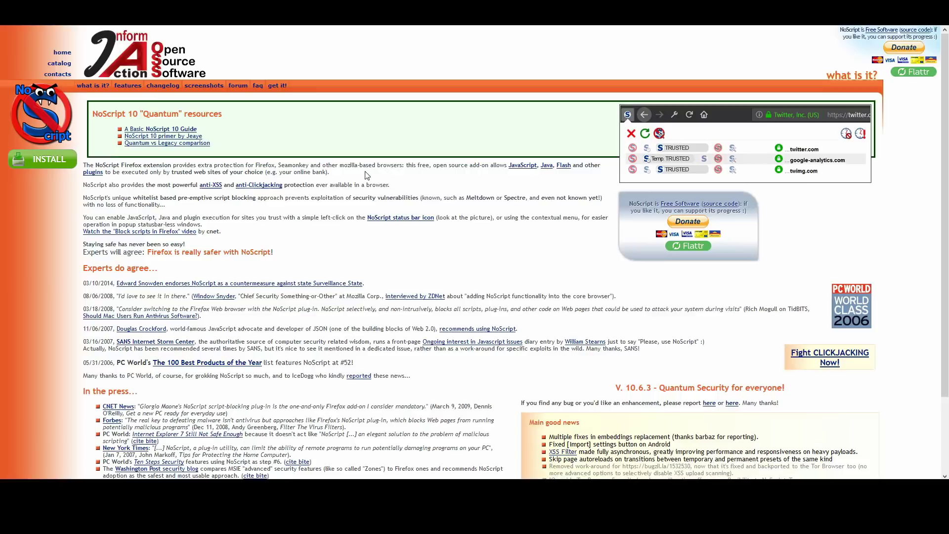
# - Scroll NoScript's General options showing the UNTRUSTED preset with every Allow type unticked
pyautogui.scroll(-2, 356, 168)
pyautogui.scroll(2, 349, 160)
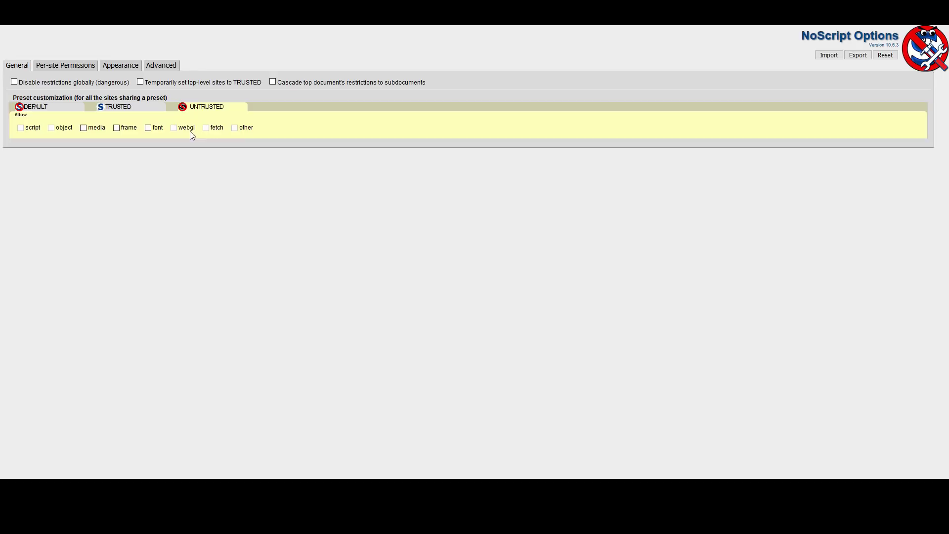
# - Review NoScript's Per-site Permissions trusted sites, return to General, then scroll the NoScript homepage
pyautogui.click(80, 64)
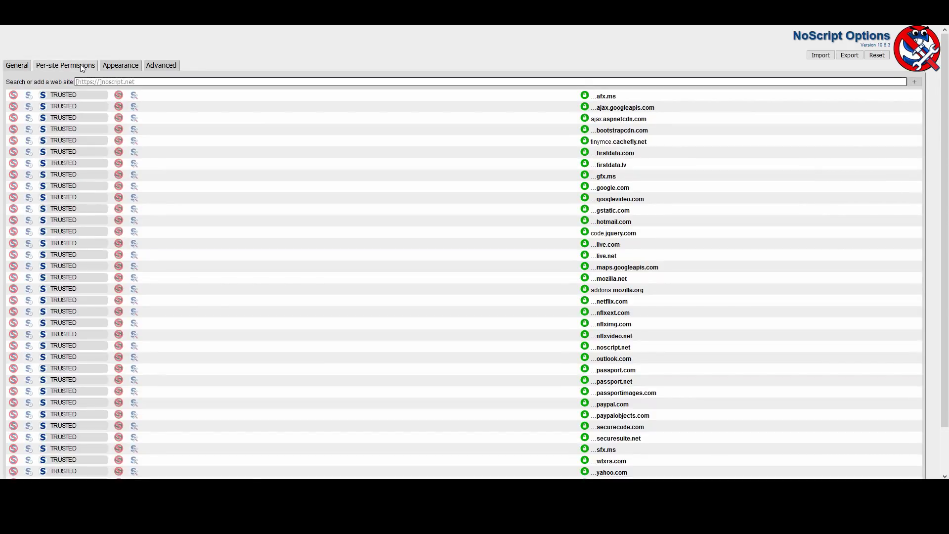
pyautogui.click(18, 67)
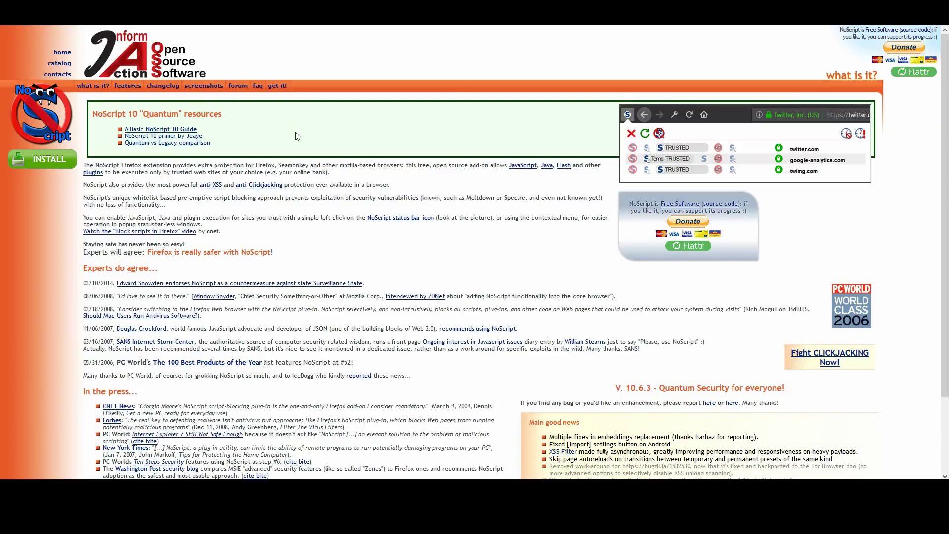
pyautogui.scroll(-2, 311, 133)
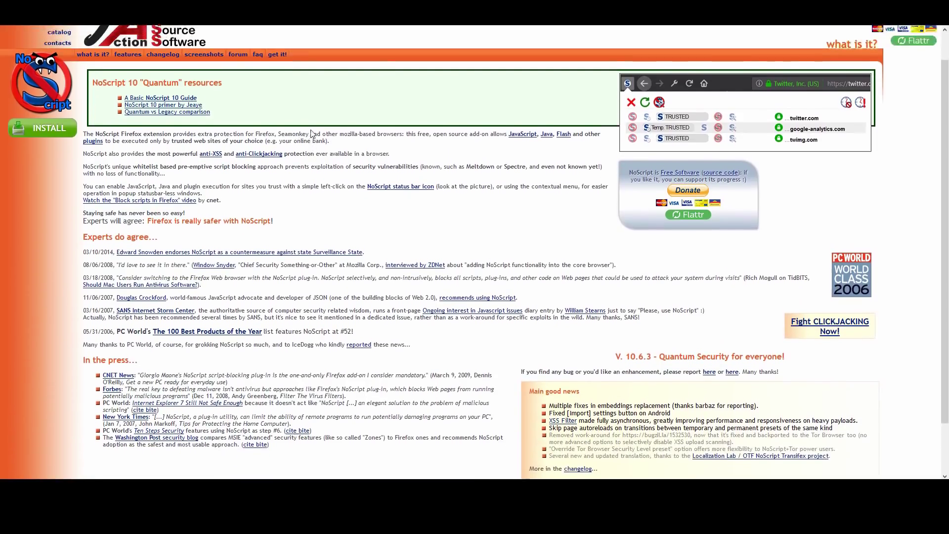
# - Scroll up and down the noscript.net homepage before going to about:config
pyautogui.scroll(1, 312, 129)
pyautogui.scroll(-1, 317, 128)
pyautogui.scroll(1, 413, 124)
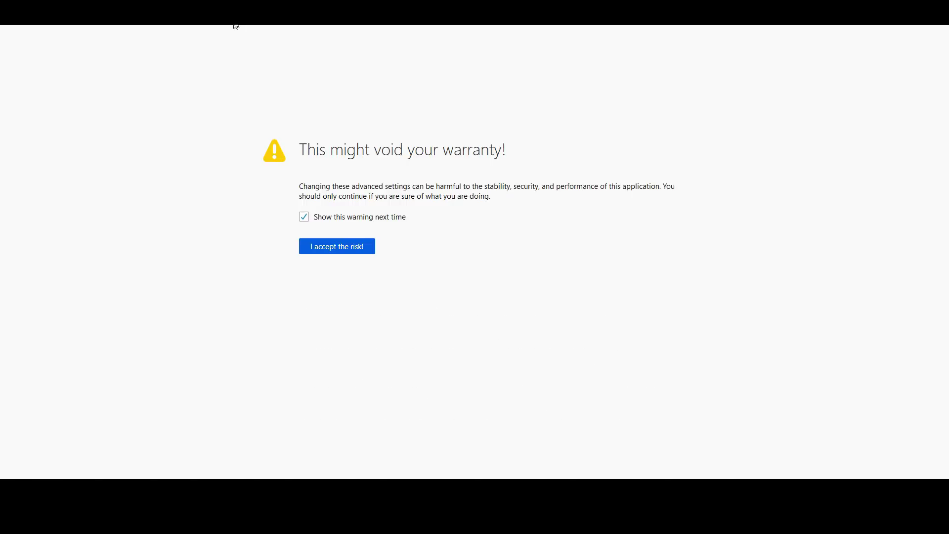
# - Accept 'I accept the risk!' to list preferences starting from accessibility.AOM.enabled
pyautogui.click(336, 247)
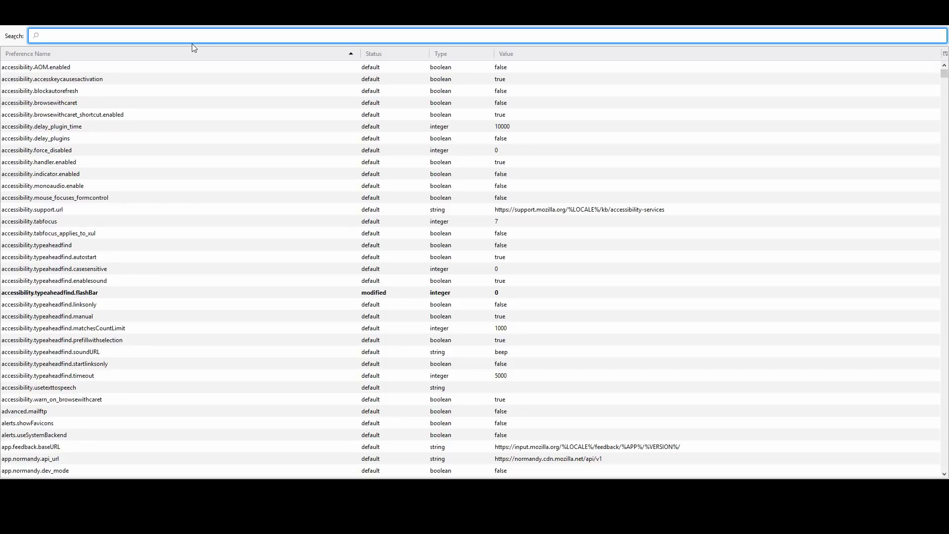
# - Set media.peerconnection.enabled to false, then search for privacy.resistFingerprinting
pyautogui.write('media.peerconne')
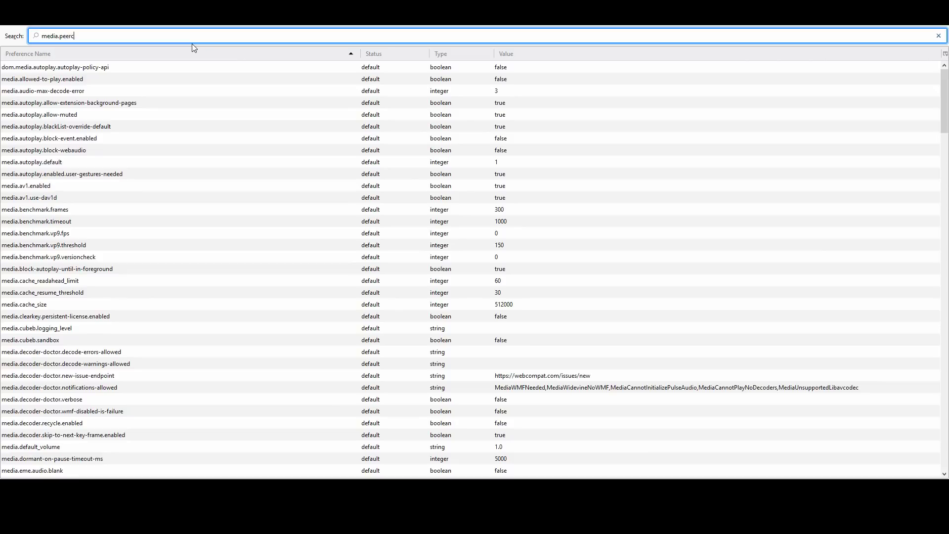
pyautogui.write('ction.enabled')
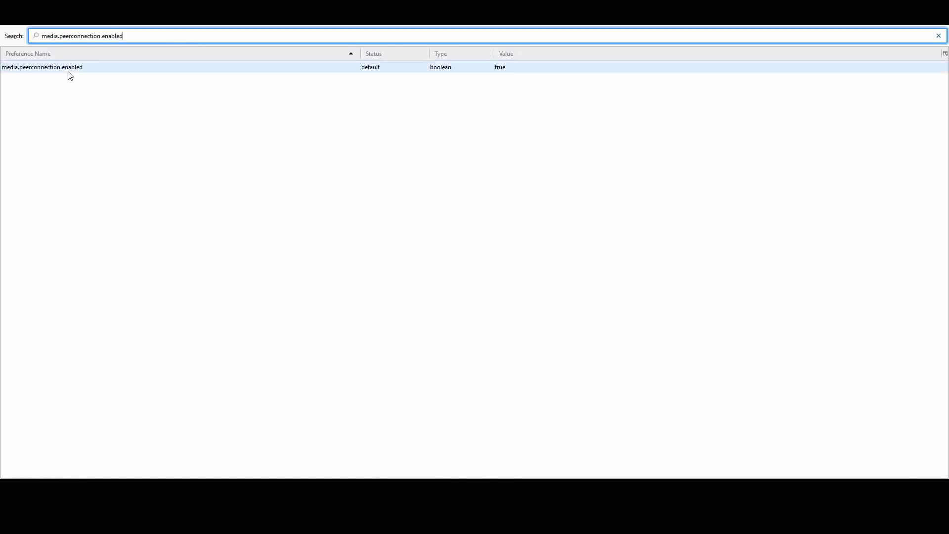
pyautogui.doubleClick(70, 67)
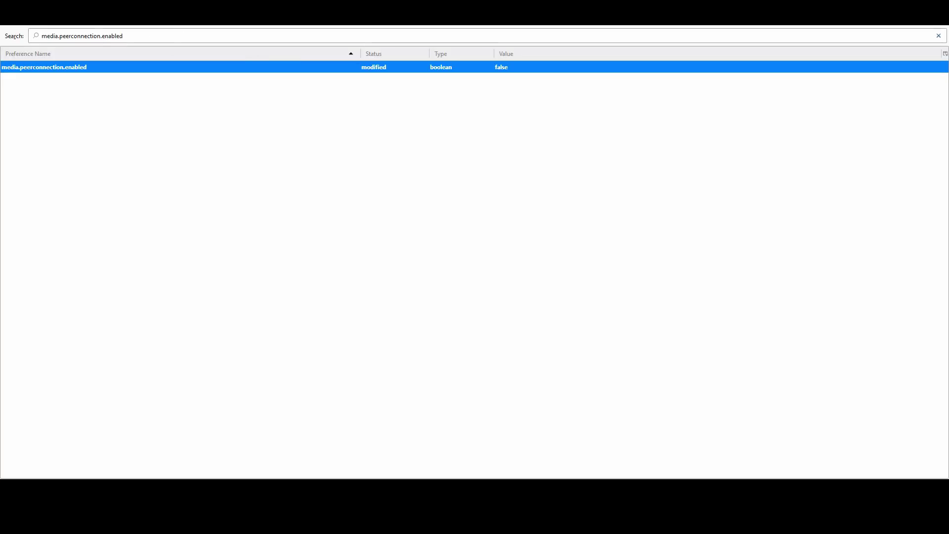
pyautogui.click(180, 38)
pyautogui.hotkey('ctrl', 'a')
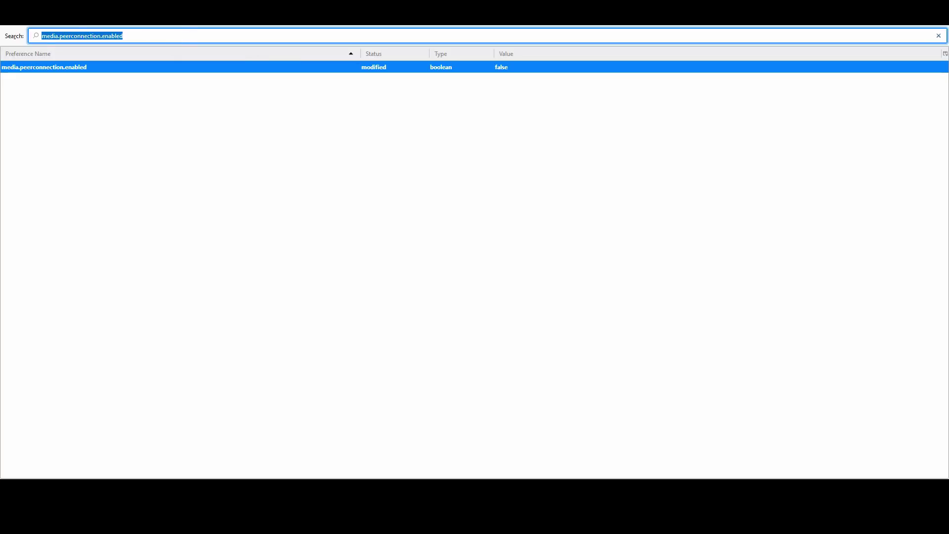
pyautogui.write('privacy.resistFingerprinting = true')
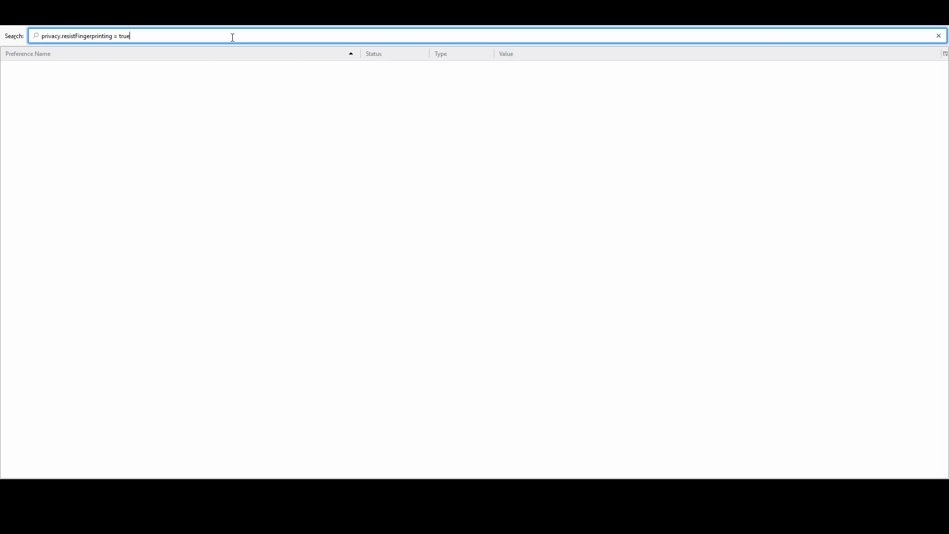
# - Toggle privacy.resistFingerprinting to true, then search for the trackingprotection.cryptomining.enabled preference
pyautogui.hotkey('ctrl', 'a')
pyautogui.write('privacy.resistfingerprinting')
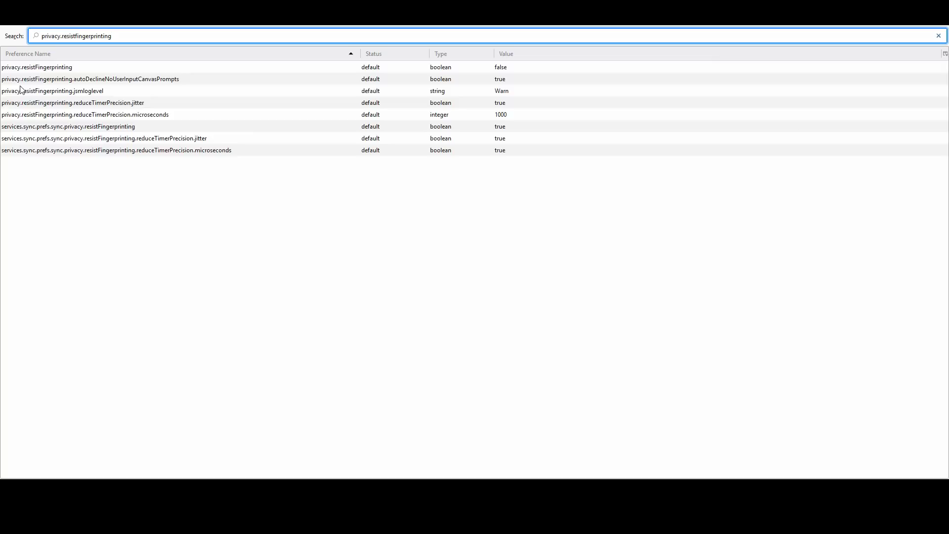
pyautogui.doubleClick(136, 66)
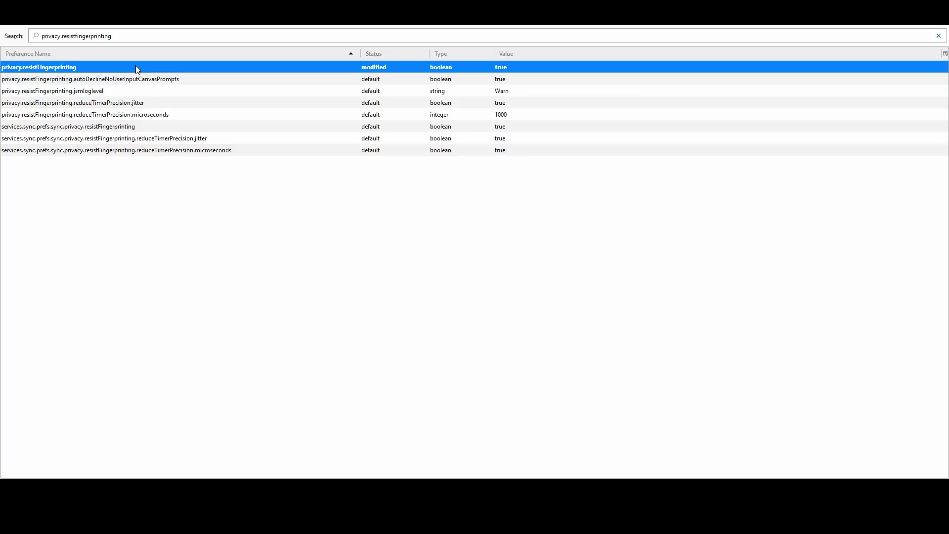
pyautogui.doubleClick(65, 36)
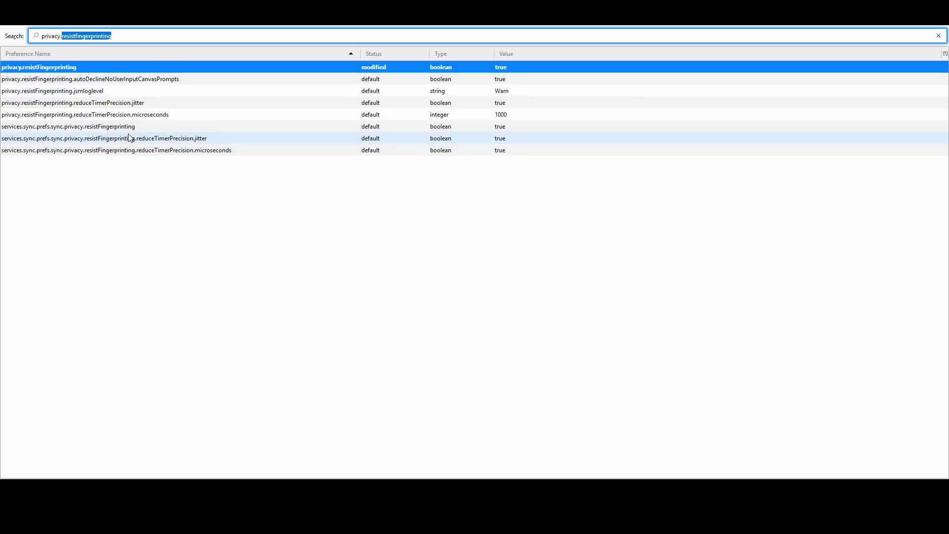
pyautogui.write('tracking')
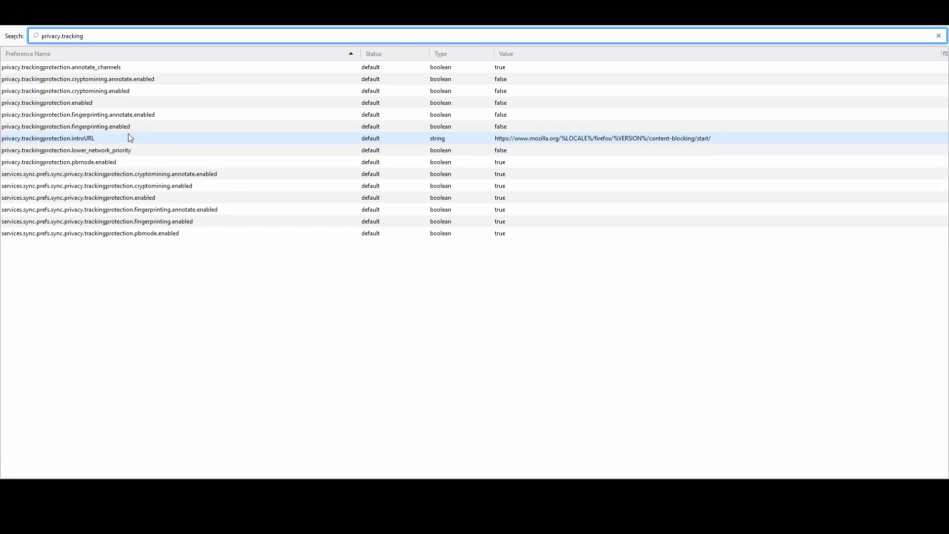
pyautogui.write('protection.cryptomining.enabled')
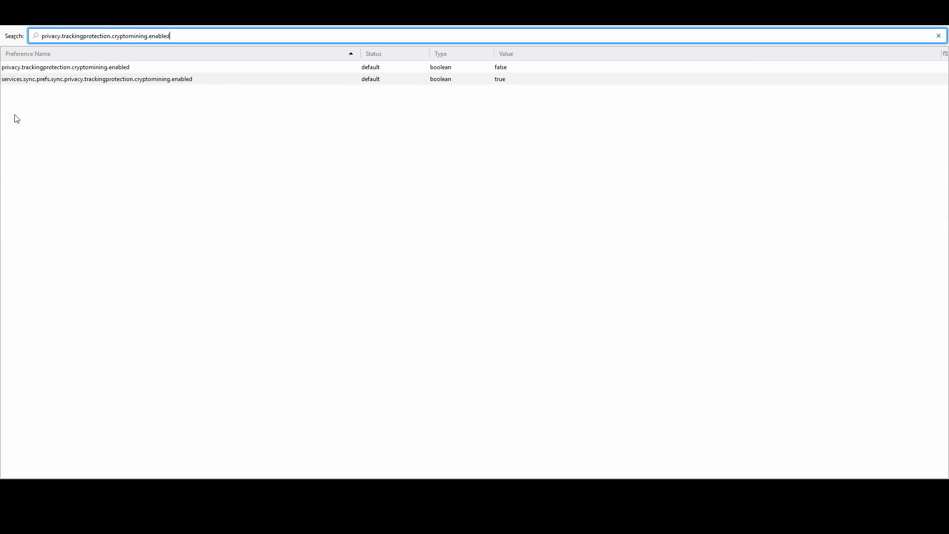
# - Set privacy.trackingprotection.cryptomining.enabled to true and clear the search to list all preferences
pyautogui.doubleClick(242, 69)
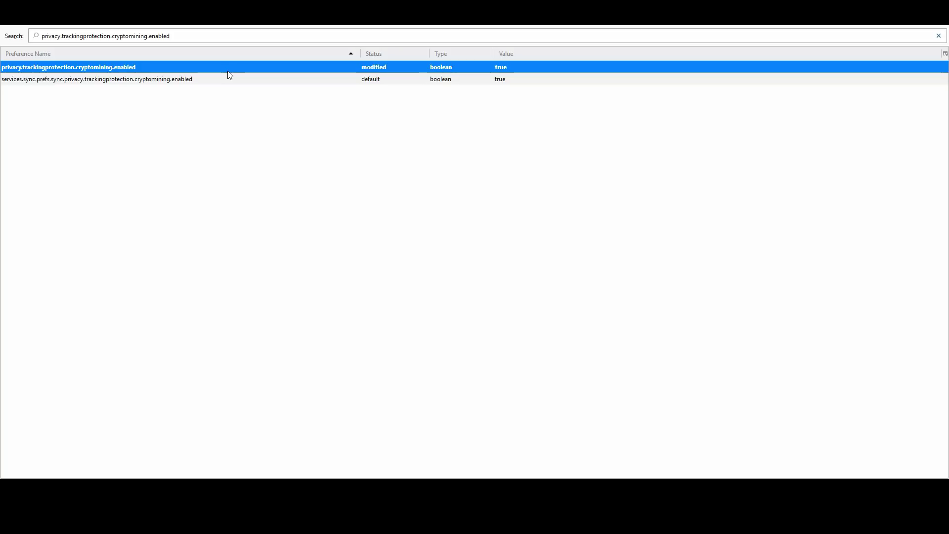
pyautogui.hotkey('ctrl', 'f')
pyautogui.press('BackSpace')
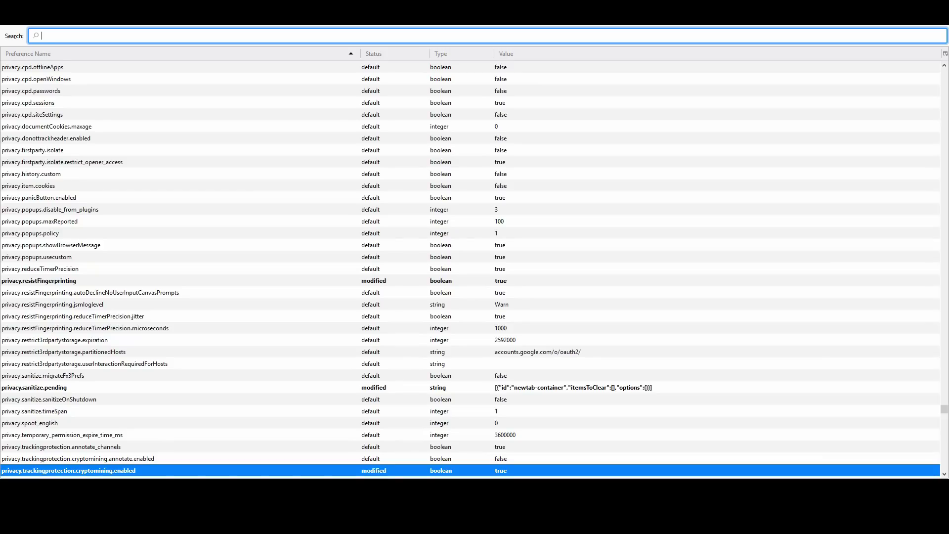
# - Check that browser.send_pings is false, then set dom.battery.enabled to false
pyautogui.write('browser.send')
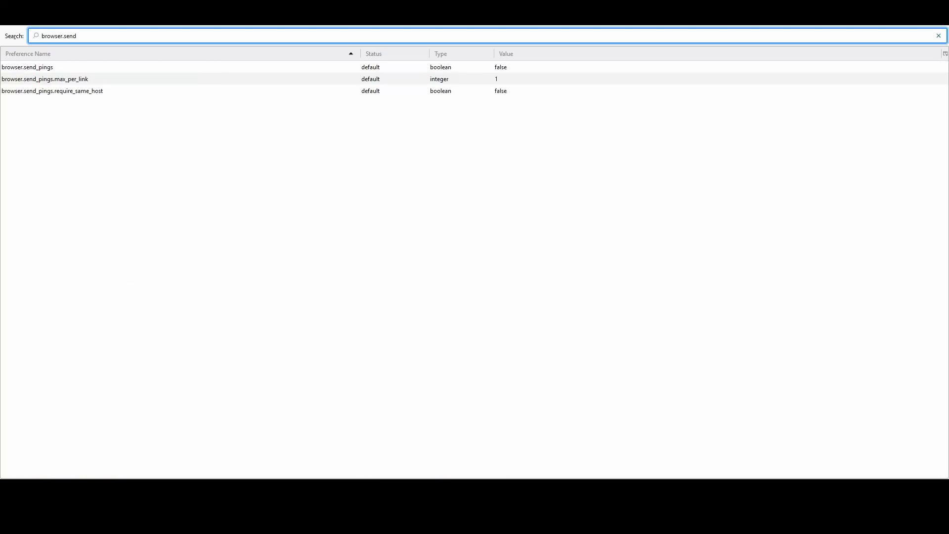
pyautogui.write('_pings')
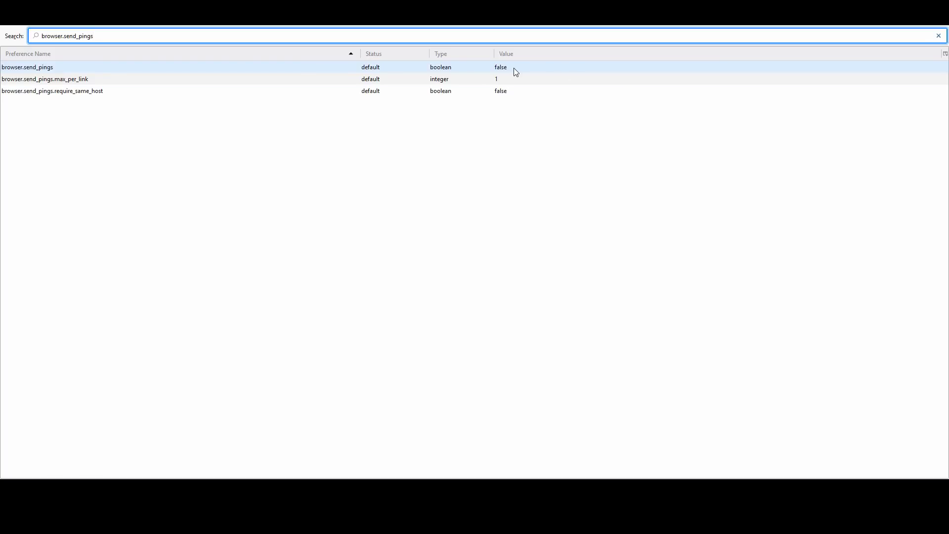
pyautogui.hotkey('ctrl', 'a')
pyautogui.write('dom')
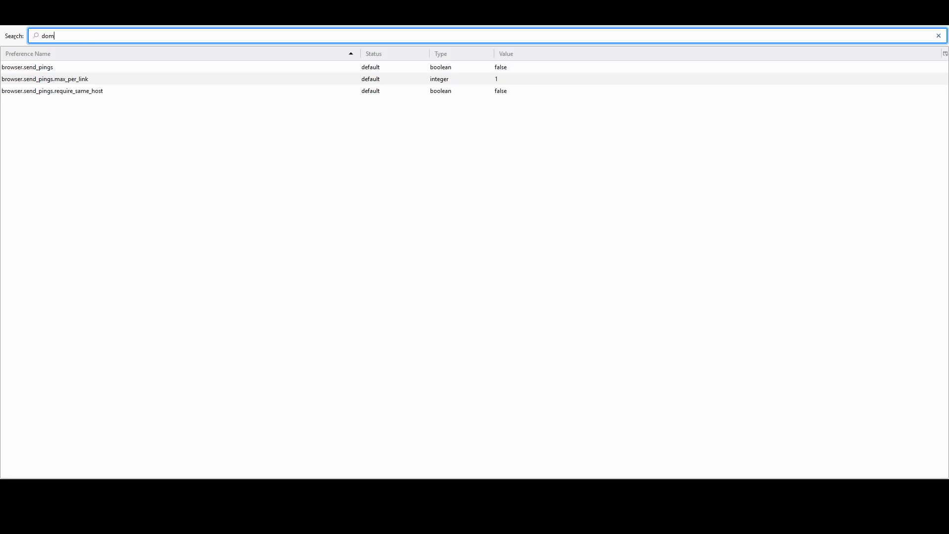
pyautogui.write('.battery')
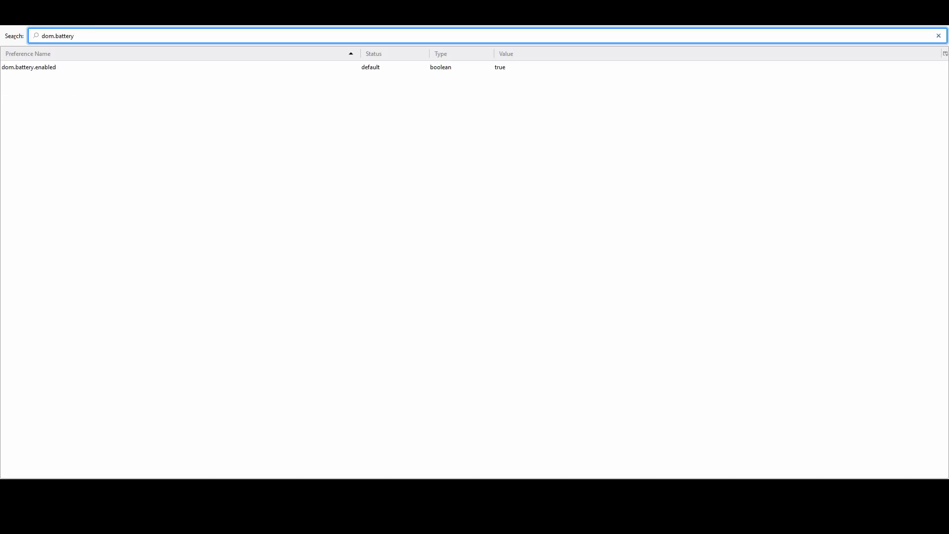
pyautogui.write('.enabled')
pyautogui.doubleClick(111, 72)
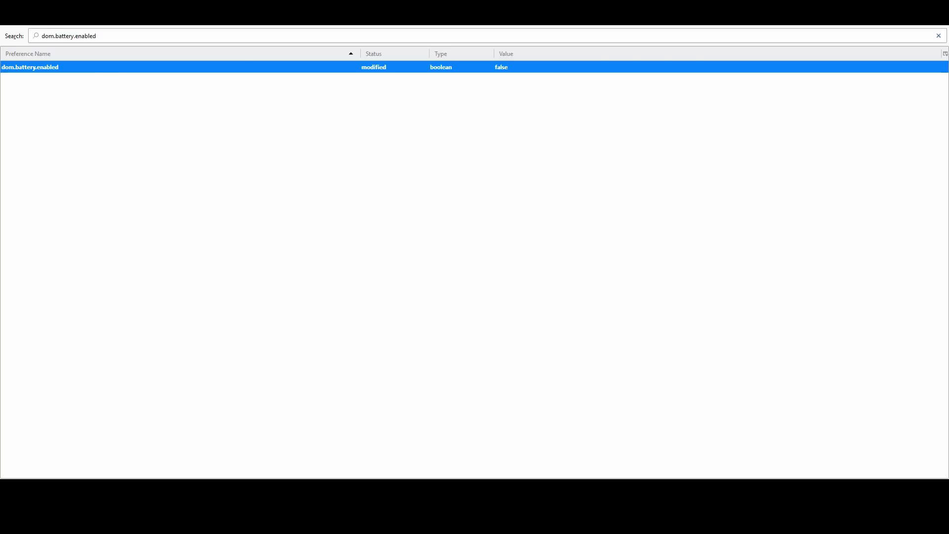
# - Set geo.enabled to false, then filter for extensions.pocket.enabled
pyautogui.click(32, 36)
pyautogui.hotkey('ctrl', 'a')
pyautogui.write('geo.enabled')
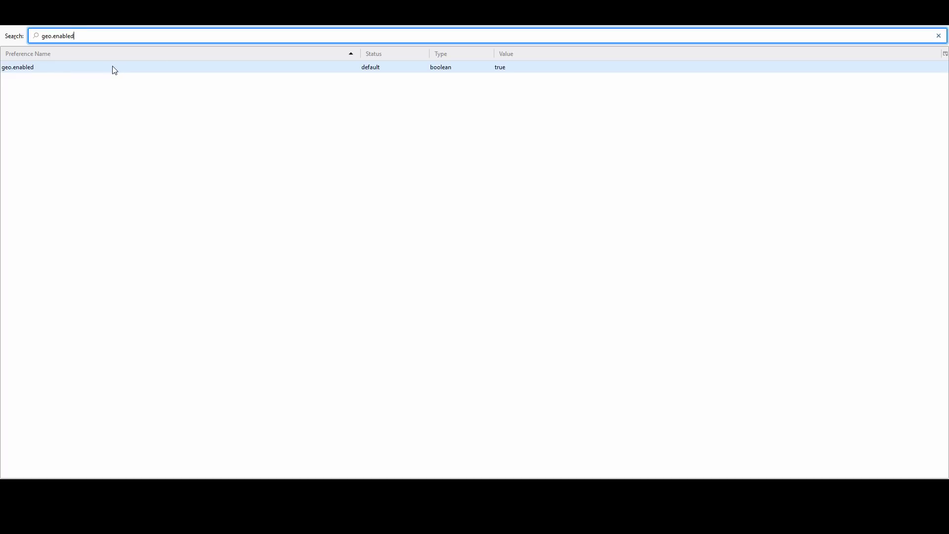
pyautogui.doubleClick(116, 70)
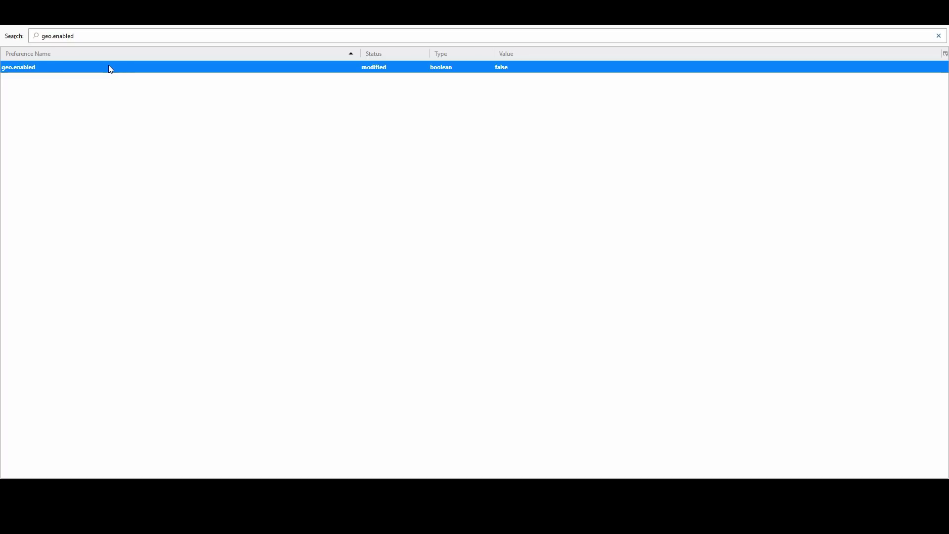
pyautogui.hotkey('ctrl', 'a')
pyautogui.write('extensions.pocket.enabled')
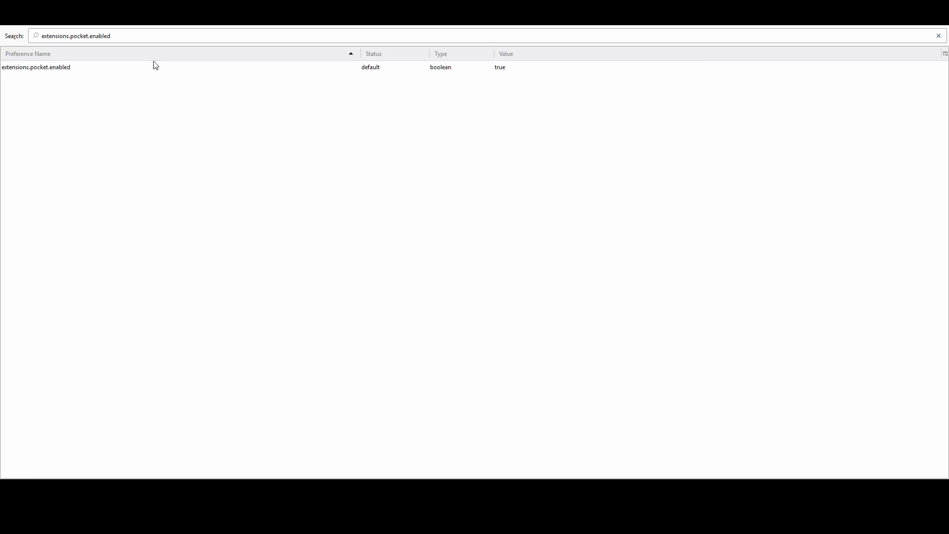
# - Toggle the filtered extensions.pocket.enabled preference from true to false
pyautogui.doubleClick(121, 67)
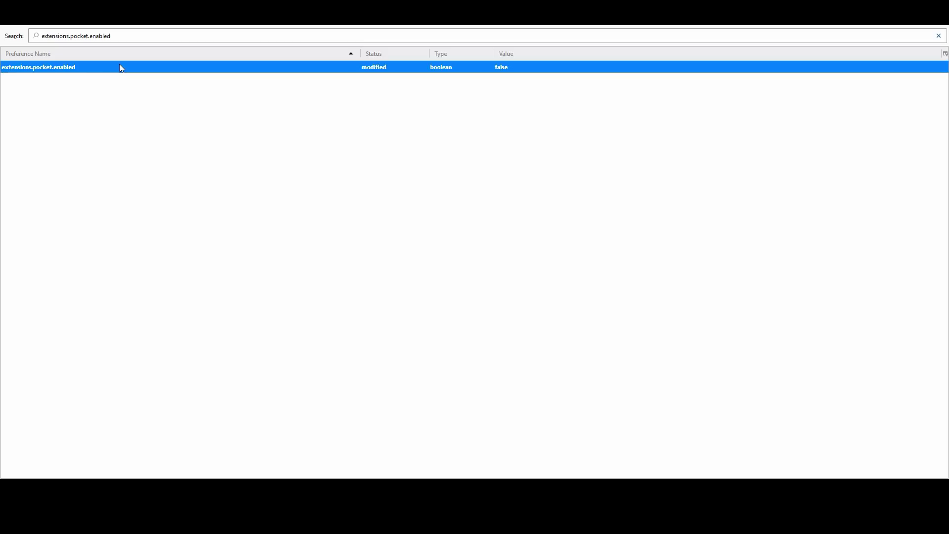